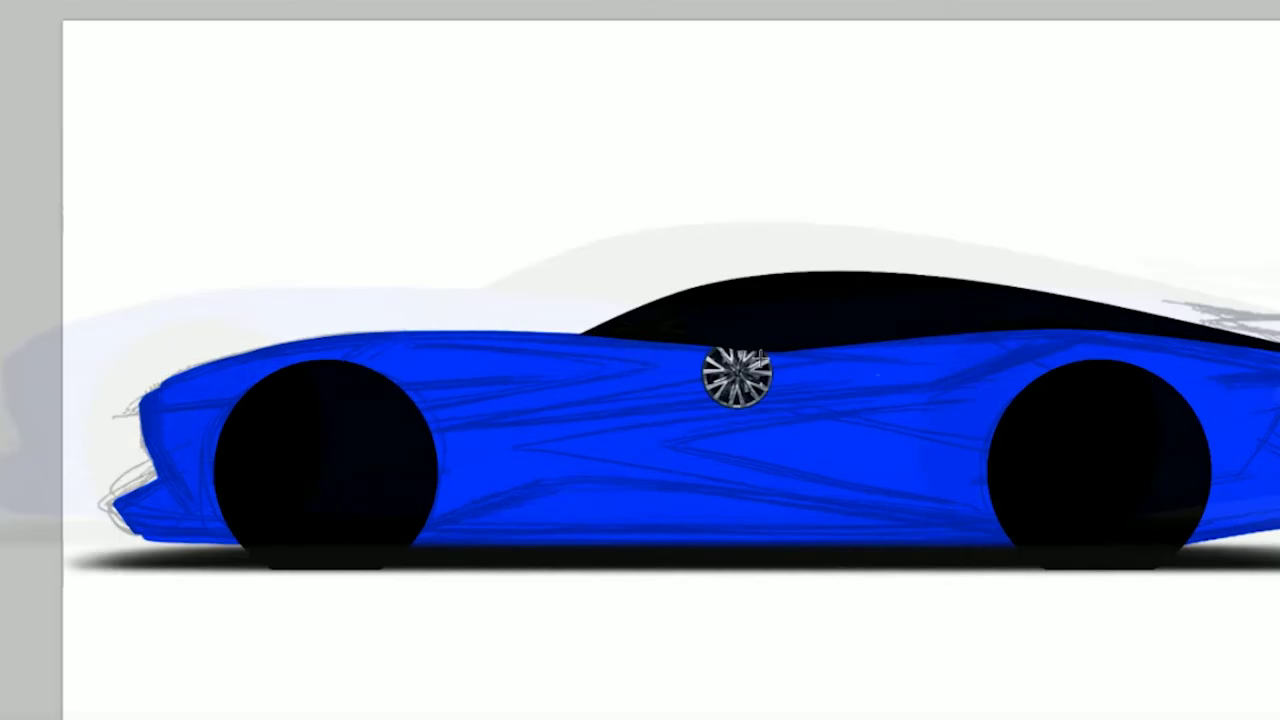
- Fit the chrome wheel image onto the front arch and place a copy on the rear arch
{"action": "left_click_drag", "start_coordinate": [736, 372], "coordinate": [326, 464]}
{"action": "left_click_drag", "start_coordinate": [366, 424], "coordinate": [441, 404]}
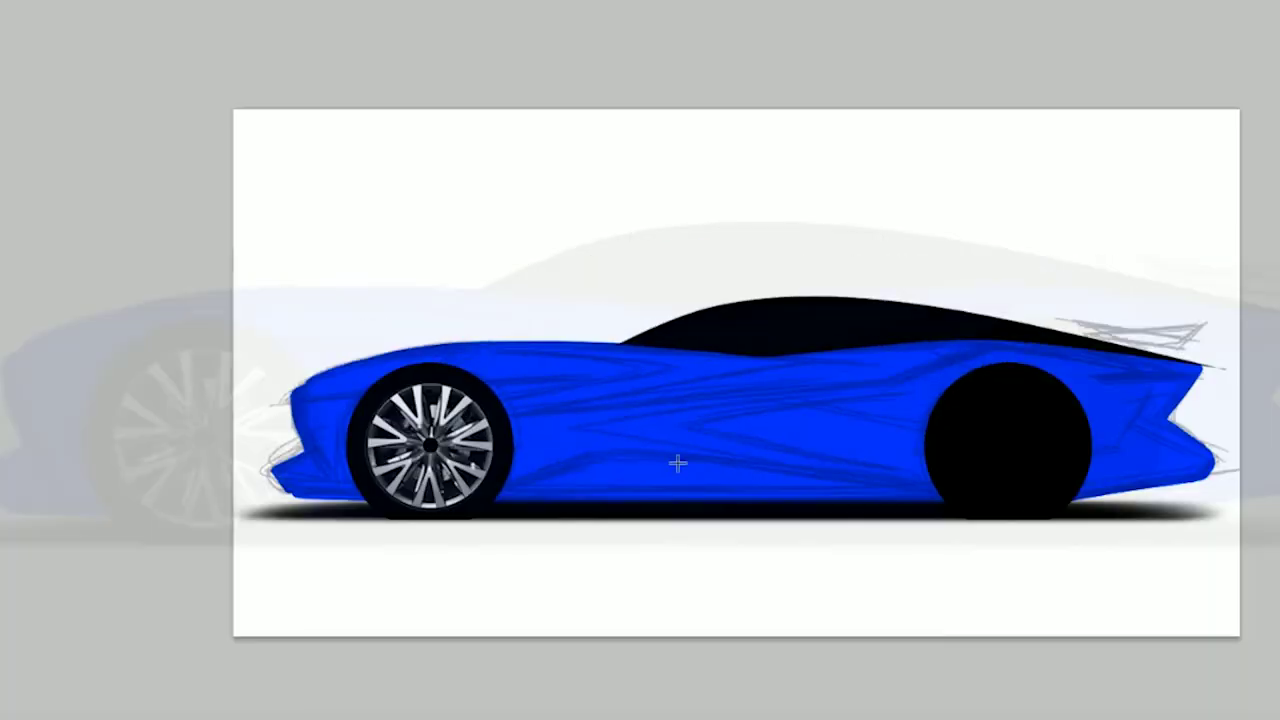
{"action": "key", "text": "ctrl+v"}
{"action": "left_click_drag", "start_coordinate": [600, 447], "coordinate": [1008, 445]}
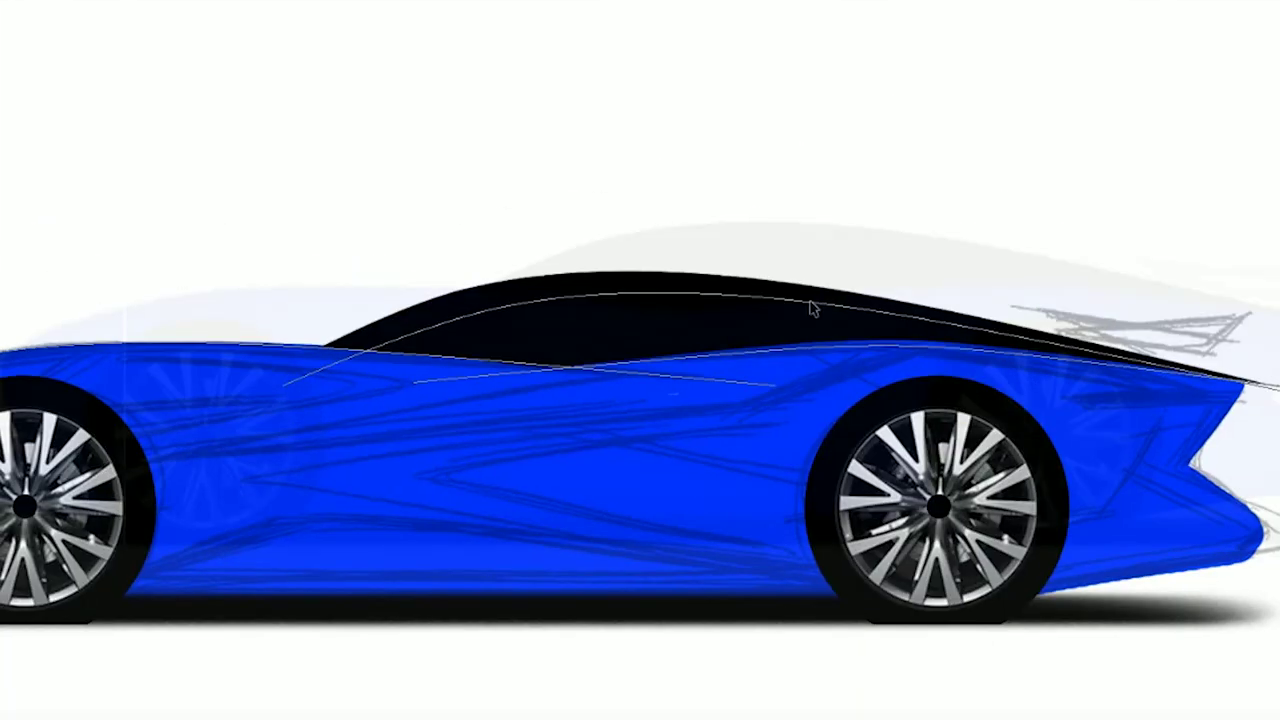
{"action": "key", "text": "ctrl+t"}
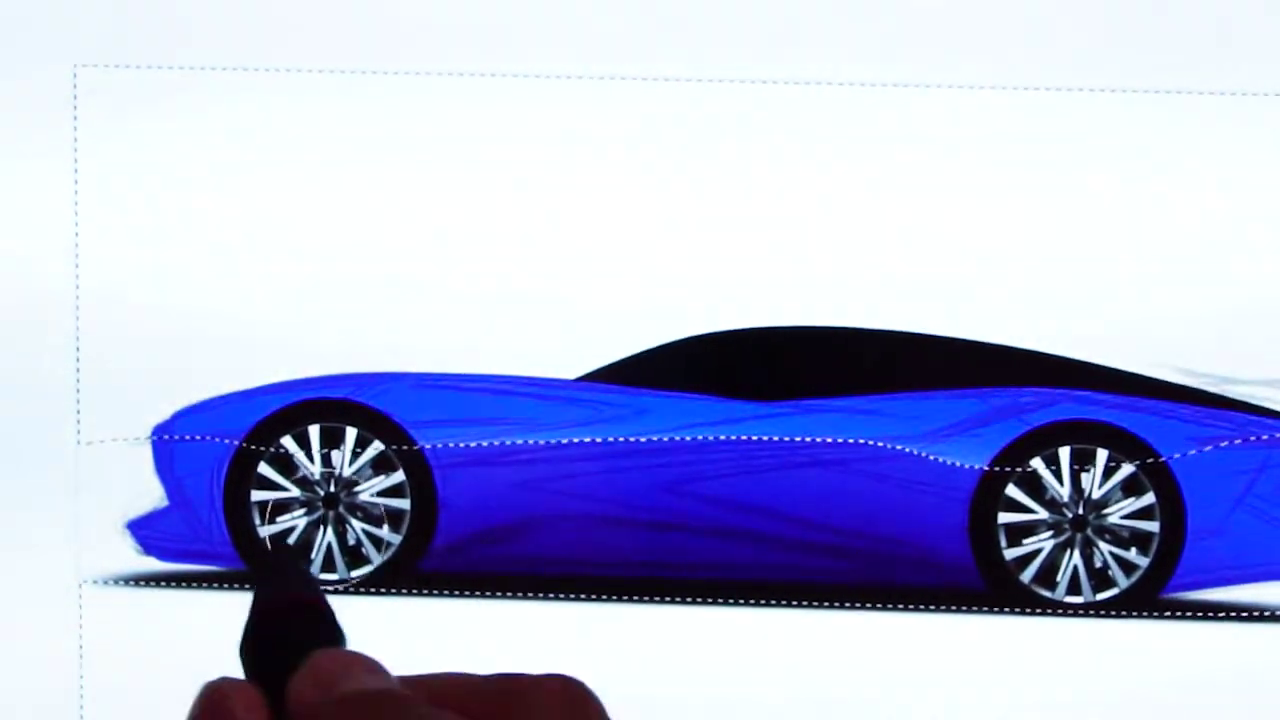
- Restore the lower-body selection and brush a bright white highlight along the shoulder line
{"action": "key", "text": "ctrl+d"}
{"action": "key", "text": "ctrl+z"}
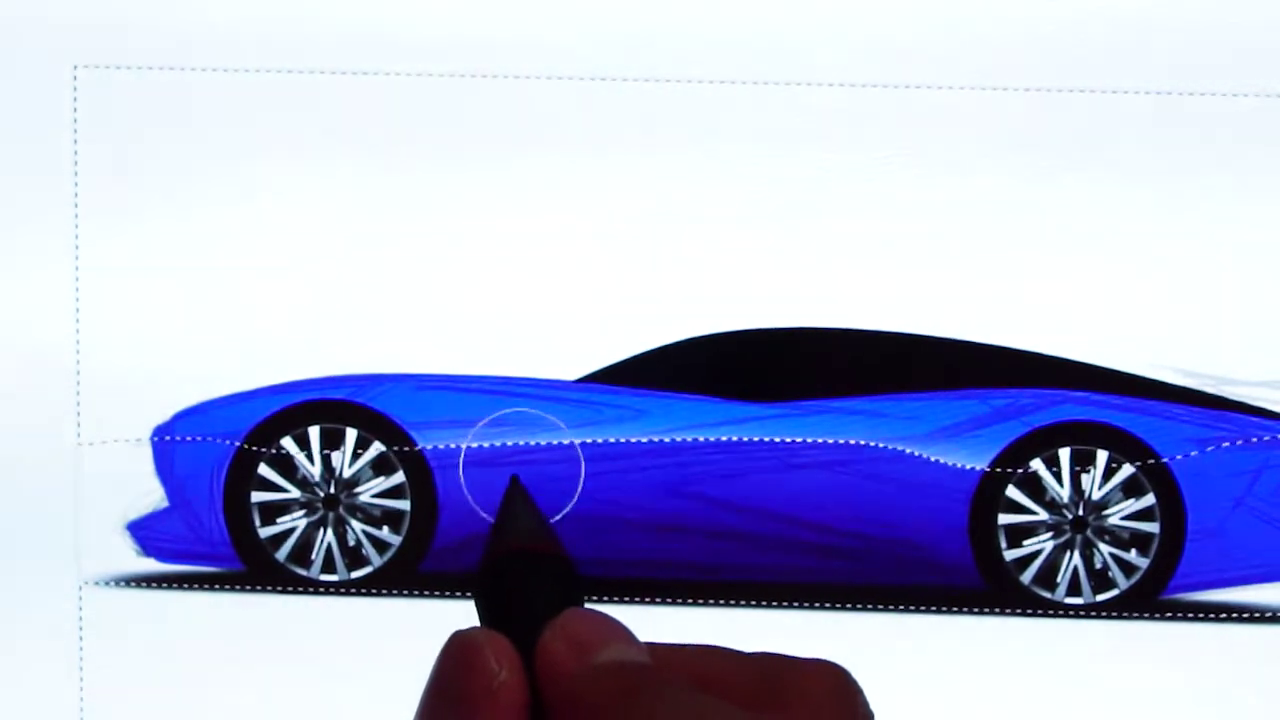
{"action": "key", "text": "bracketright"}
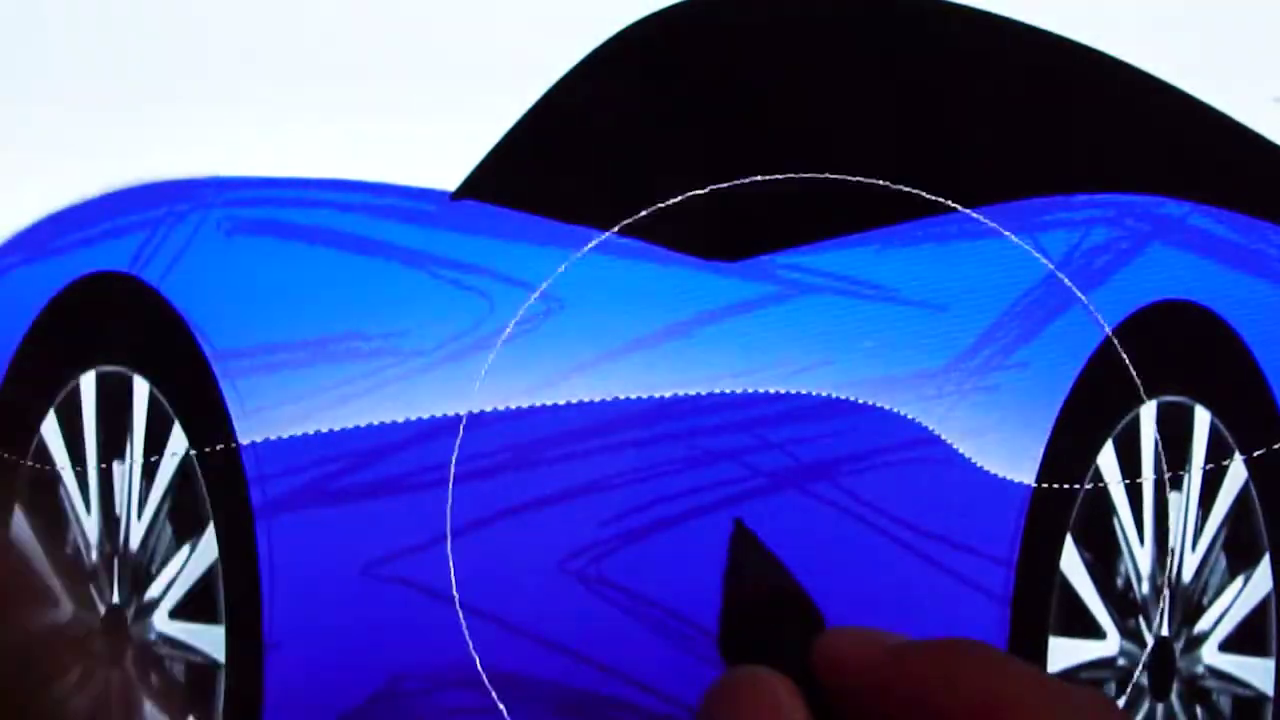
{"action": "key", "text": "bracketleft"}
{"action": "key", "text": "bracketleft"}
{"action": "key", "text": "bracketleft"}
{"action": "key", "text": "bracketleft"}
{"action": "key", "text": "bracketleft"}
{"action": "key", "text": "bracketleft"}
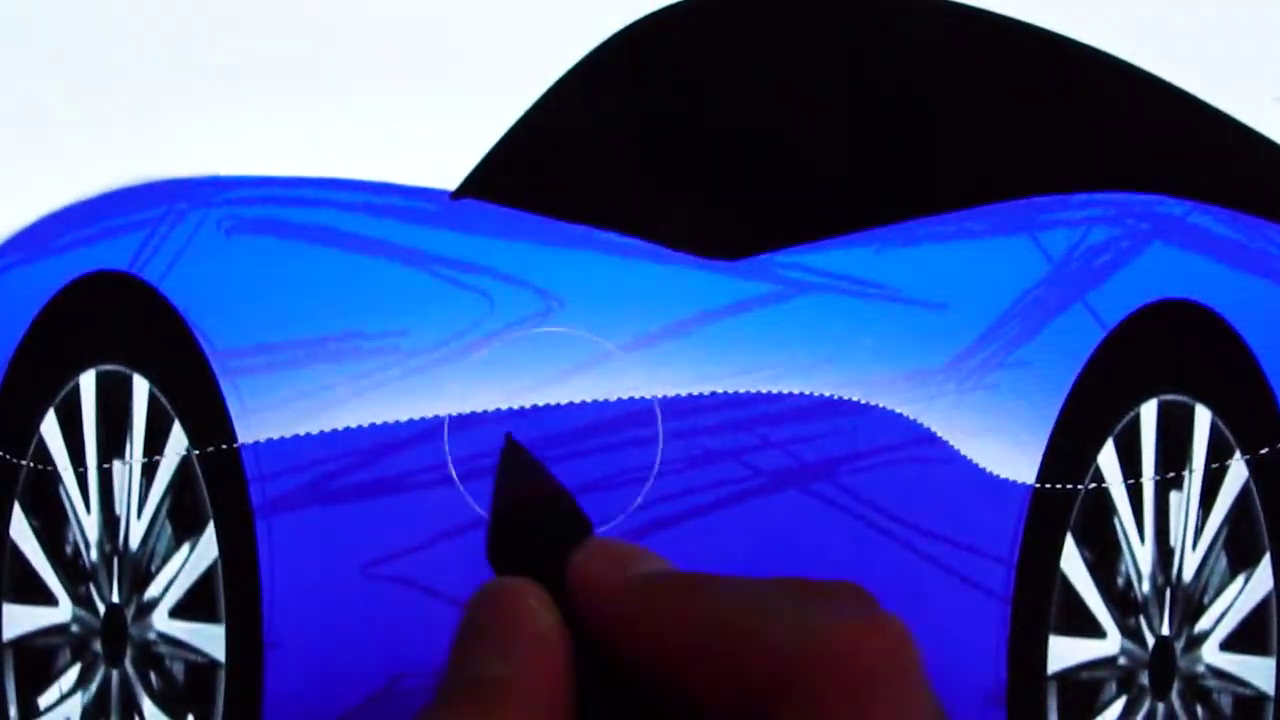
{"action": "mouse_move", "coordinate": [553, 420]}
{"action": "left_mouse_down"}
{"action": "mouse_move", "coordinate": [1114, 428]}
{"action": "mouse_move", "coordinate": [600, 329]}
{"action": "mouse_move", "coordinate": [1200, 430]}
{"action": "mouse_move", "coordinate": [240, 350]}
{"action": "left_mouse_up"}
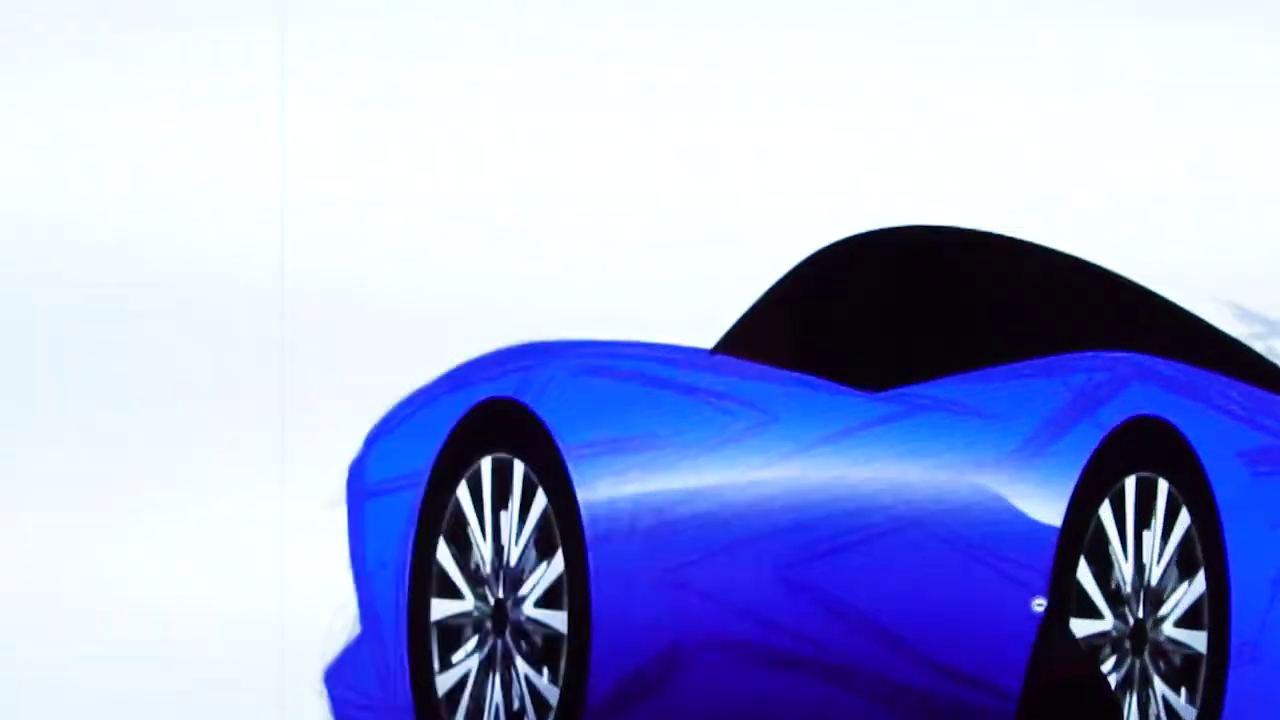
{"action": "scroll", "coordinate": [829, 394], "scroll_direction": "down", "scroll_amount": 2}
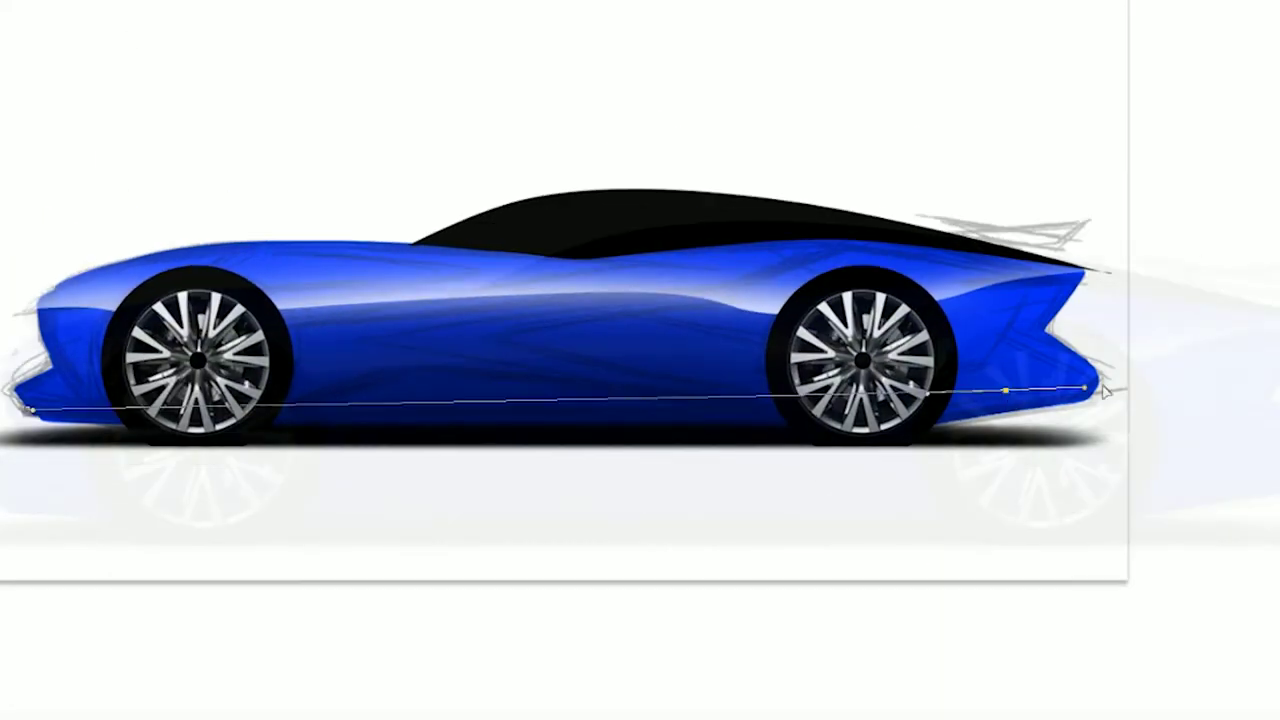
- Load the lower-body path as a selection and paint a dark sill shadow inside it
{"action": "scroll", "coordinate": [1090, 392], "scroll_direction": "up", "scroll_amount": 3}
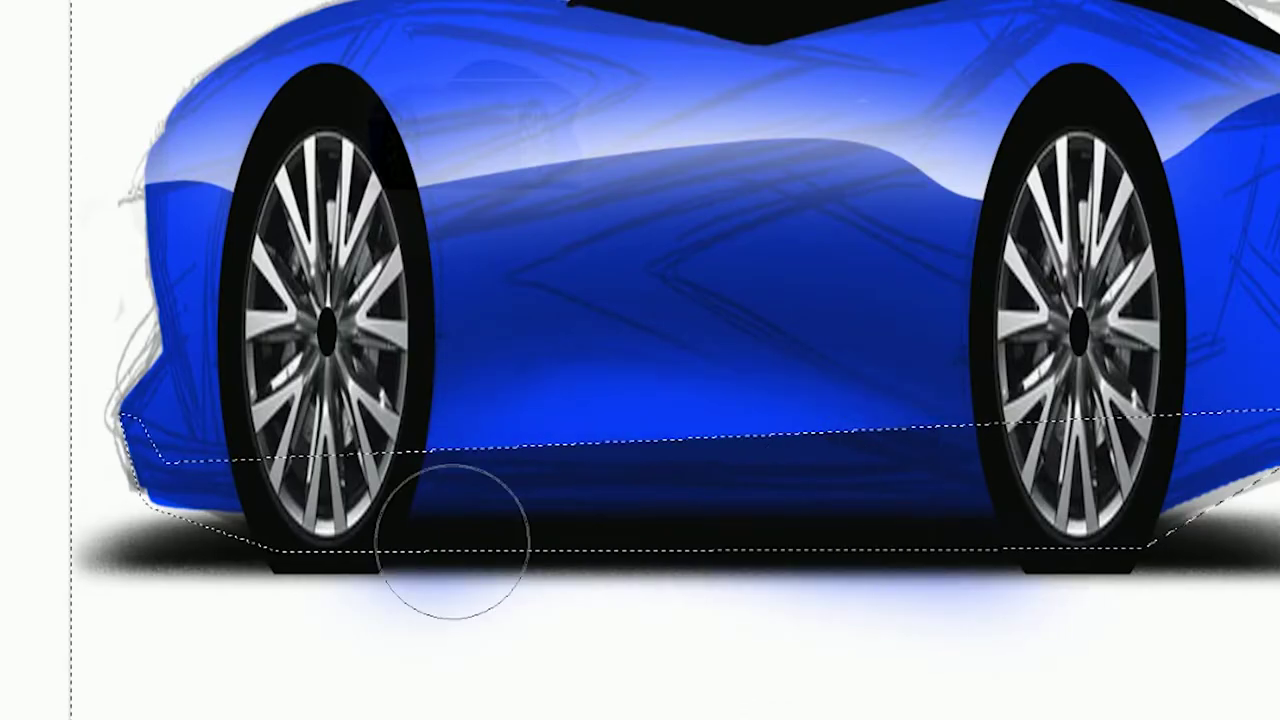
{"action": "right_click", "coordinate": [775, 577]}
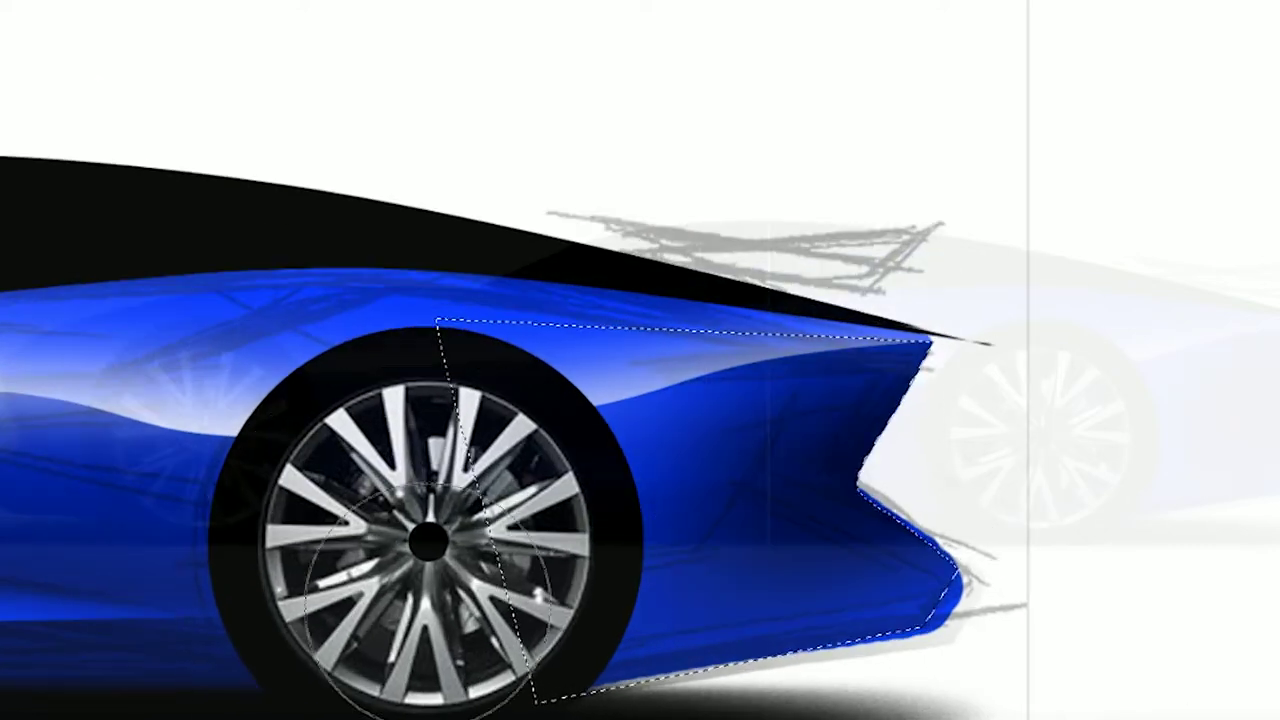
{"action": "right_click", "coordinate": [858, 532]}
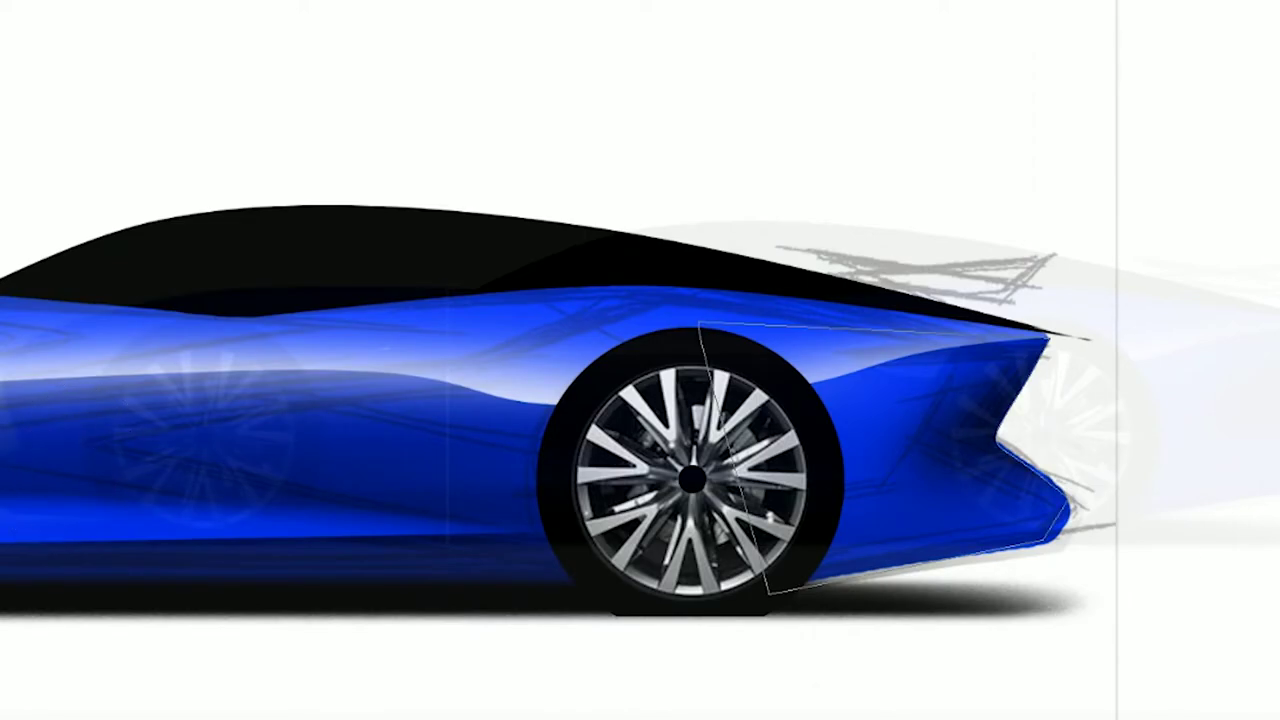
{"action": "key", "text": "ctrl+Return"}
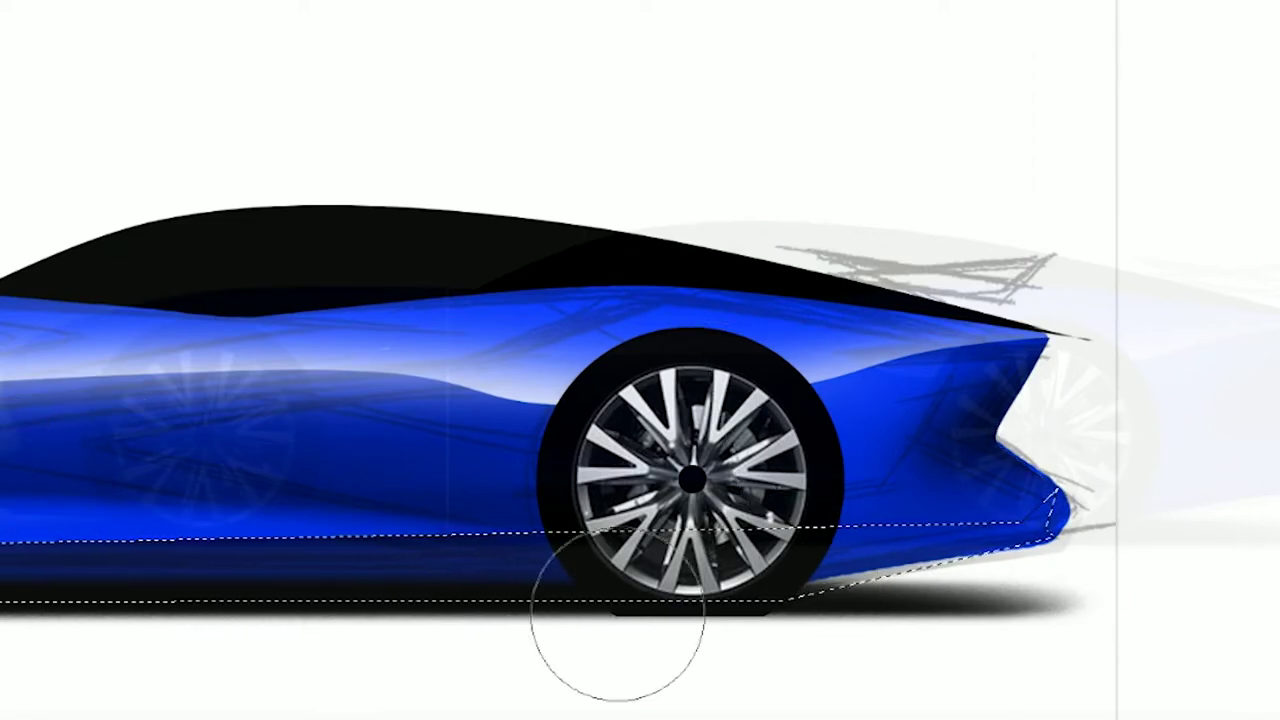
{"action": "left_click_drag", "start_coordinate": [600, 629], "coordinate": [1025, 487]}
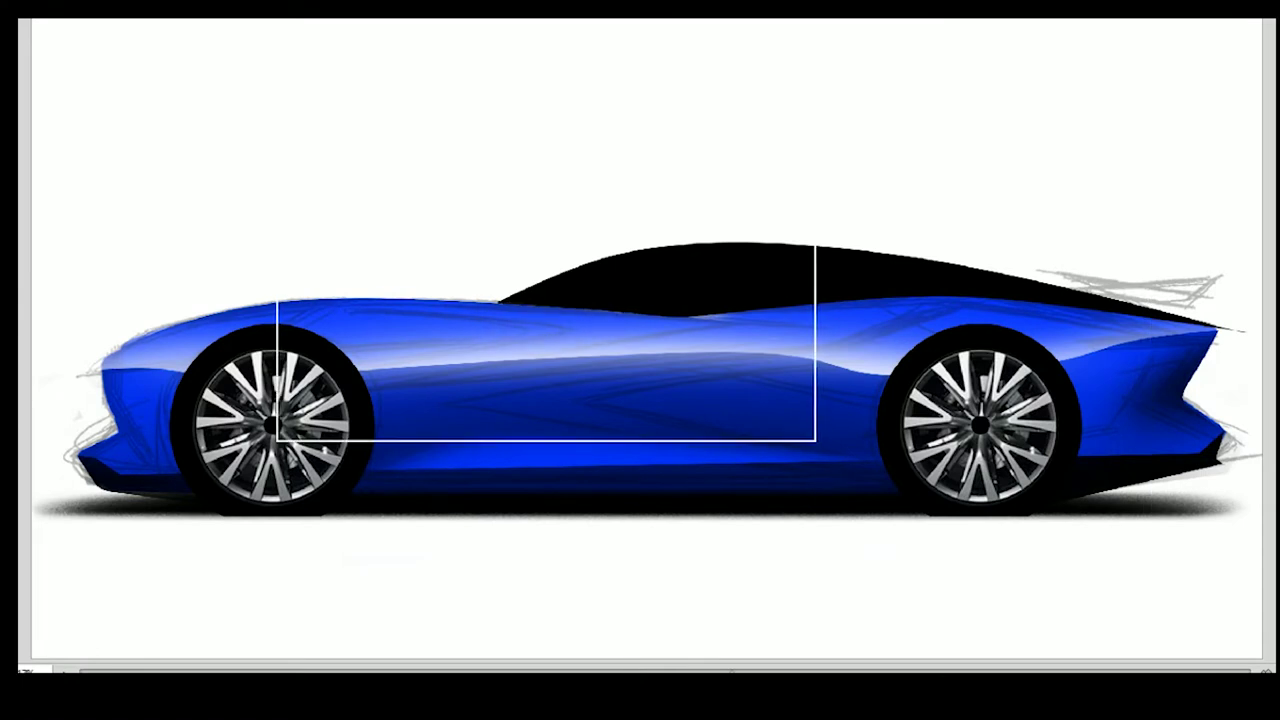
- Darken the blue above the front wheel within a rectangular band, then deselect
{"action": "left_click_drag", "start_coordinate": [96, 262], "coordinate": [942, 486]}
{"action": "left_click_drag", "start_coordinate": [170, 340], "coordinate": [486, 320]}
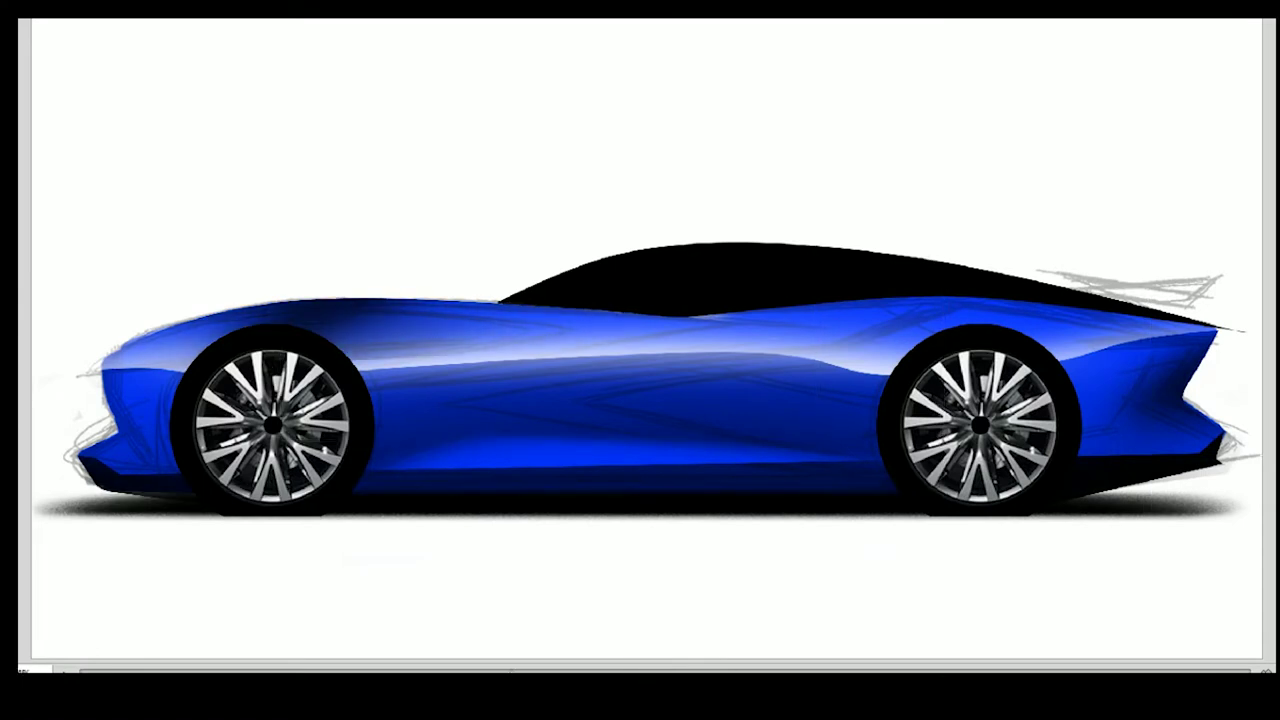
{"action": "key", "text": "ctrl+d"}
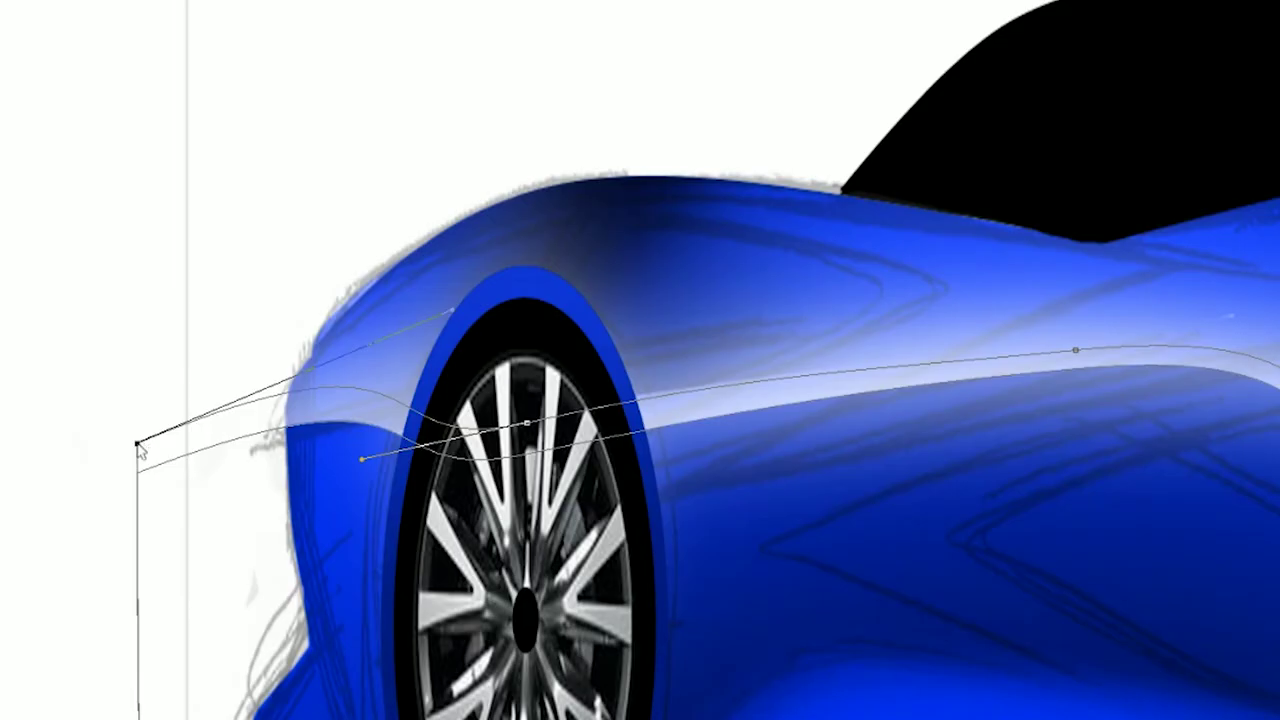
- Brush the white shoulder highlight through the path selection, then enable Outer Glow
{"action": "left_click", "coordinate": [725, 477], "text": "alt"}
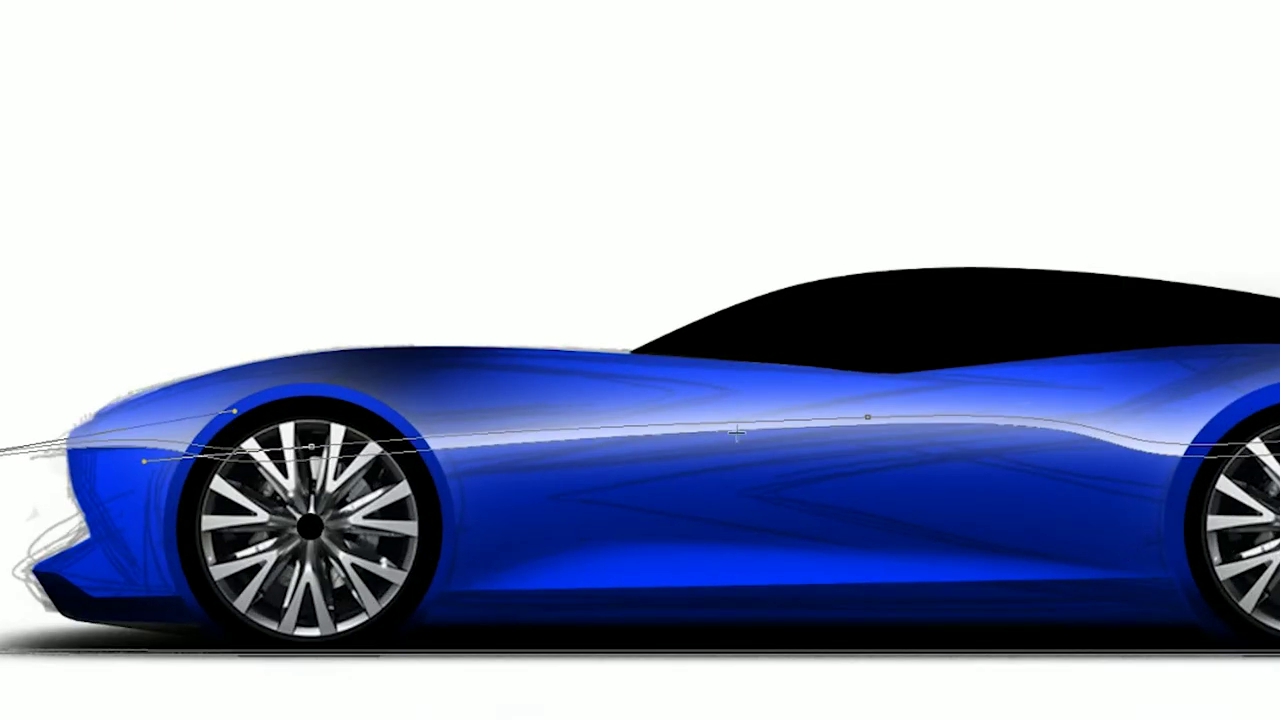
{"action": "key", "text": "ctrl+Return"}
{"action": "key", "text": "ctrl+minus"}
{"action": "key", "text": "b"}
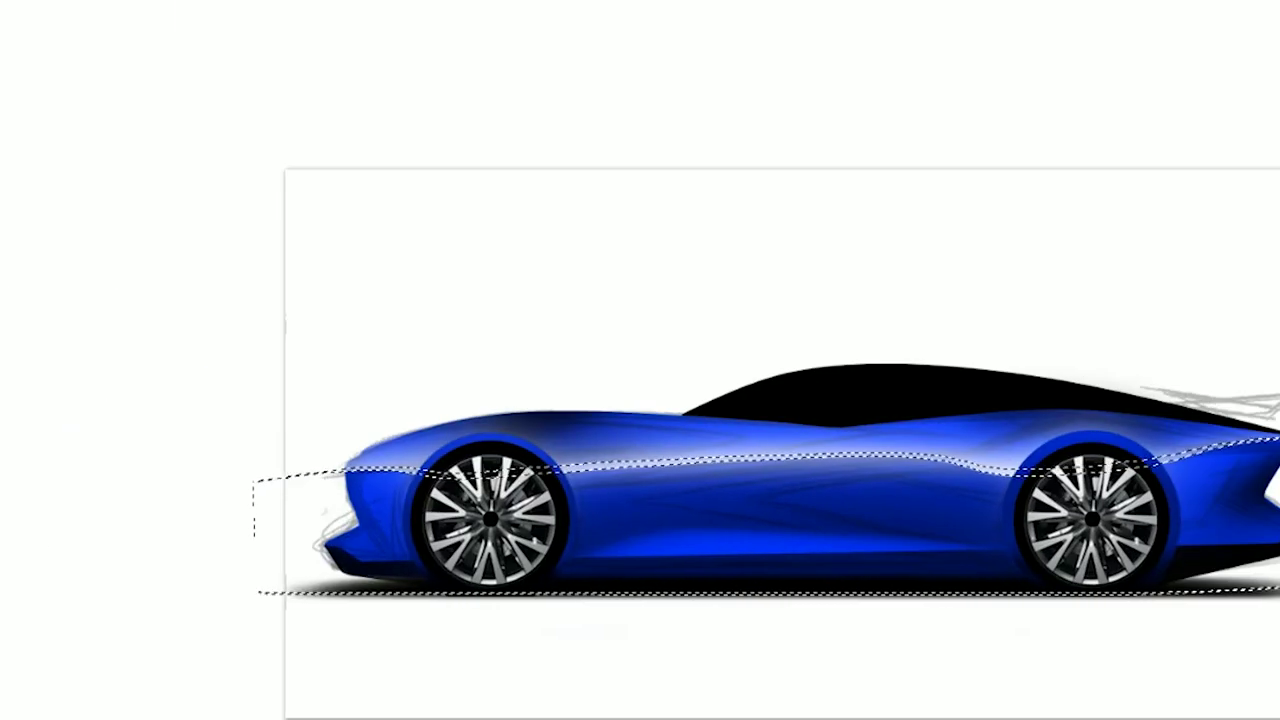
{"action": "scroll", "coordinate": [711, 466], "scroll_direction": "right", "scroll_amount": 3}
{"action": "key", "text": "ctrl+d"}
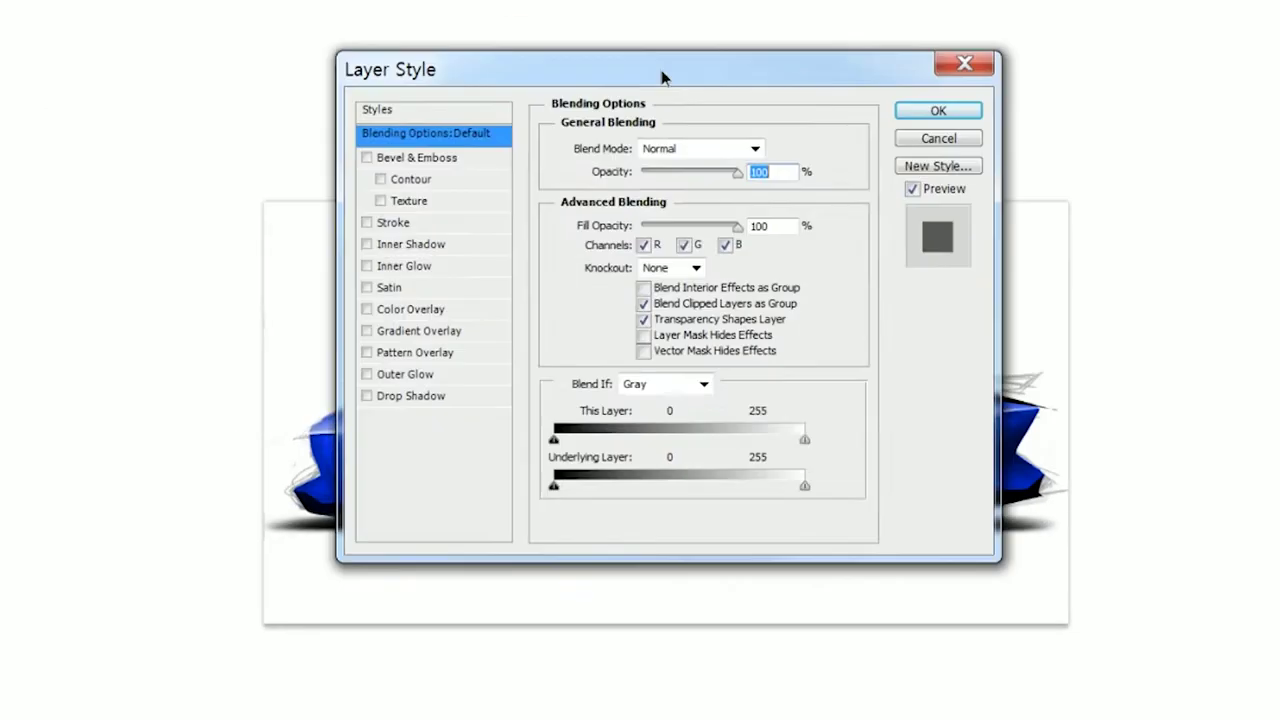
{"action": "left_click", "coordinate": [647, 318]}
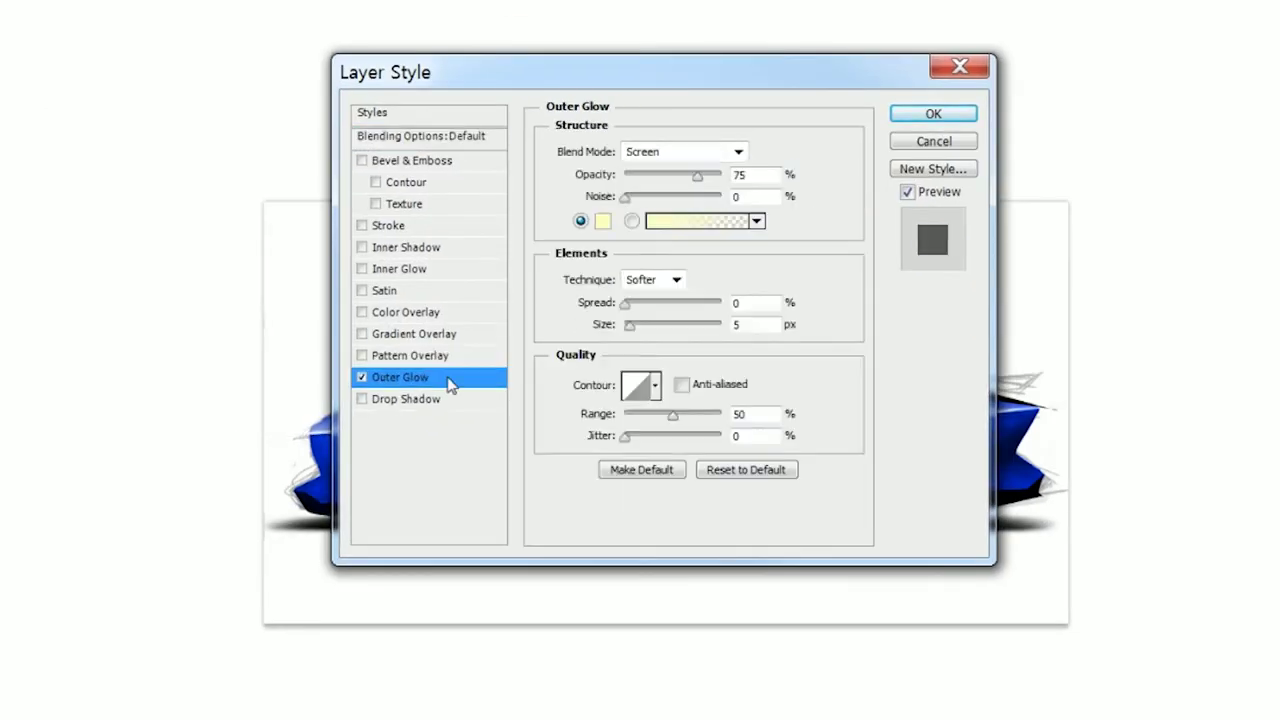
- Close Layer Style, keeping Outer Glow at Screen 75%, 5 px
{"action": "key", "text": "Return"}
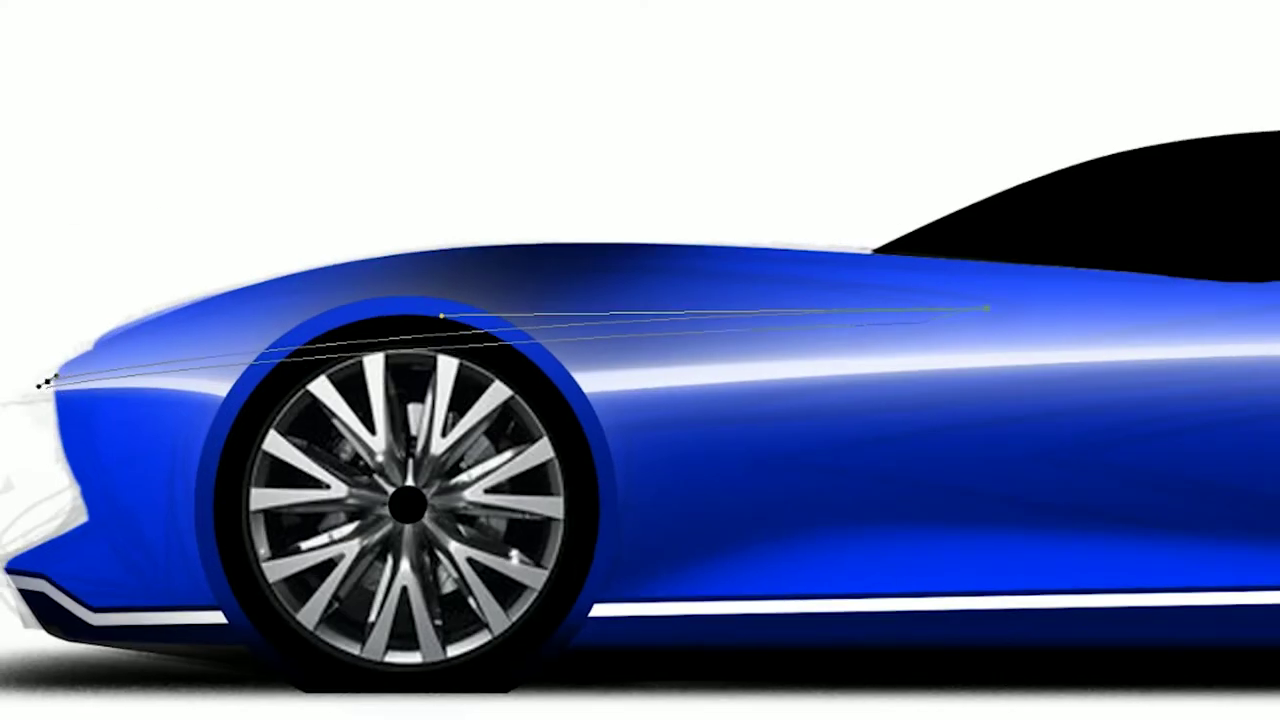
- Transform the trim path and brush a white chrome highlight along the upper body line
{"action": "key", "text": "ctrl+t"}
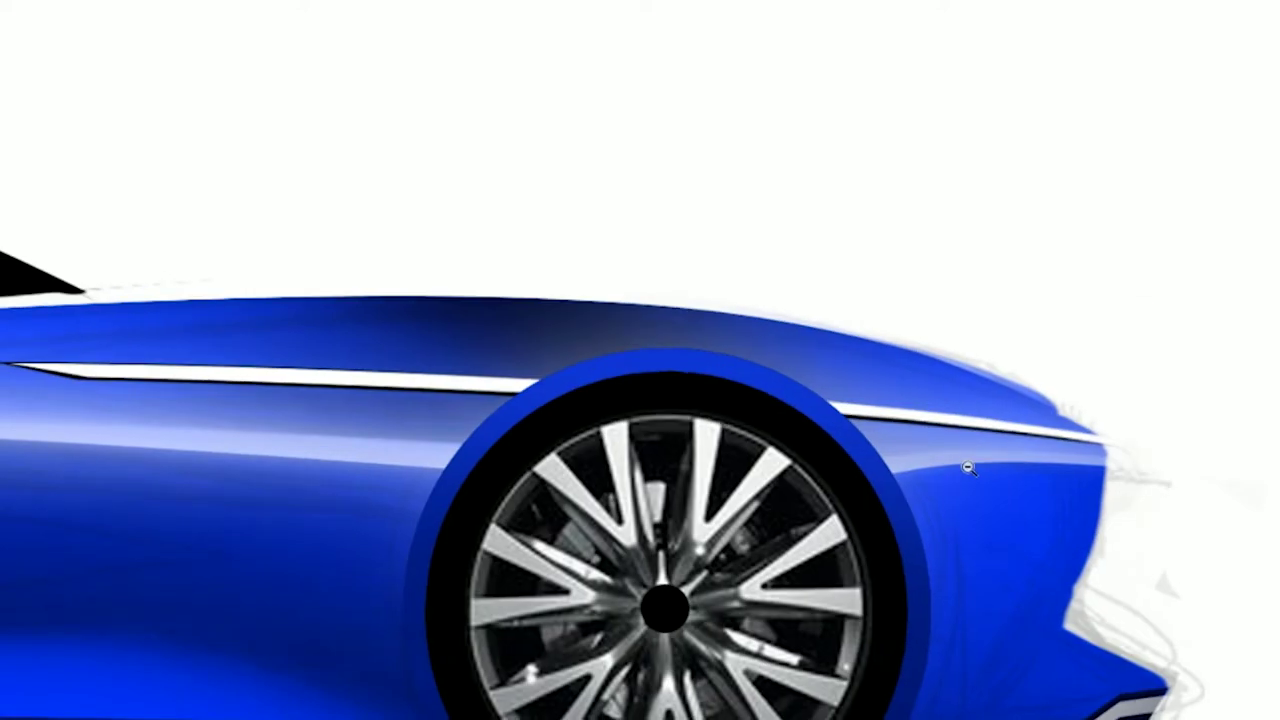
{"action": "key", "text": "b"}
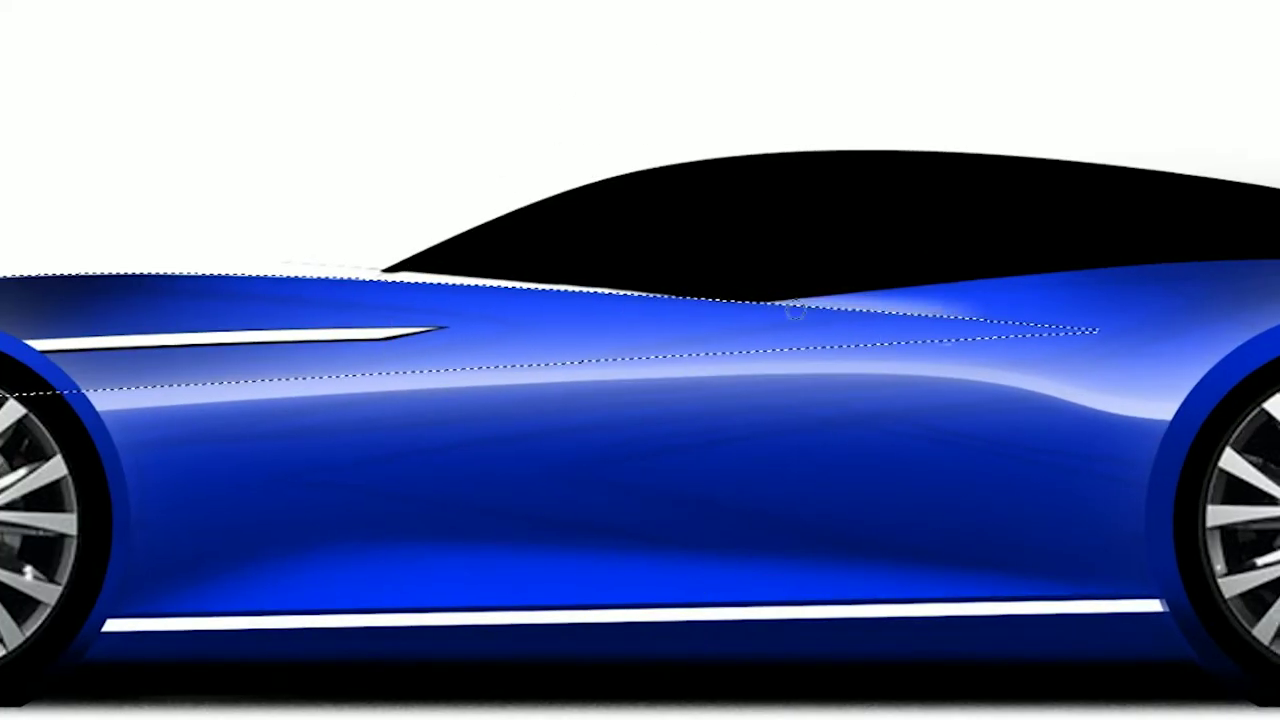
{"action": "left_click_drag", "start_coordinate": [794, 312], "coordinate": [920, 315]}
{"action": "key", "text": "ctrl+d"}
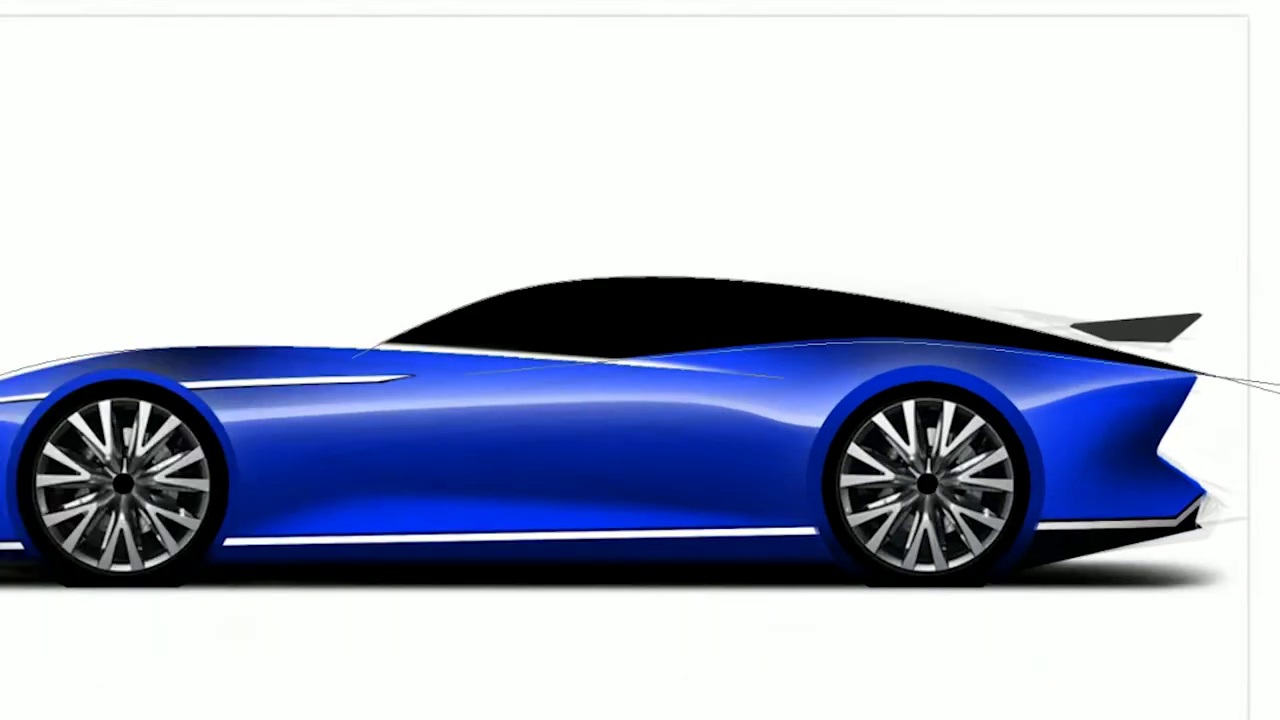
{"action": "key", "text": "Return"}
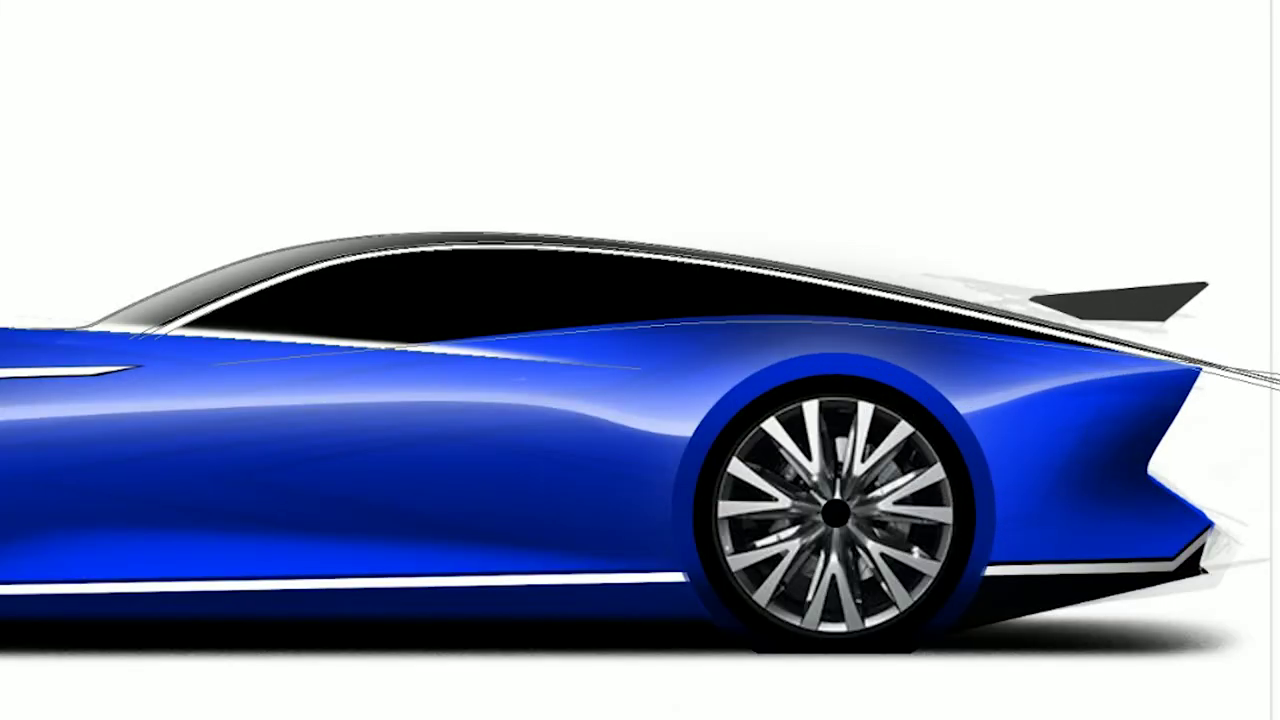
- Paint blue into the rear window along the roofline
{"action": "mouse_move", "coordinate": [754, 323]}
{"action": "left_mouse_down"}
{"action": "mouse_move", "coordinate": [826, 296]}
{"action": "mouse_move", "coordinate": [700, 320]}
{"action": "left_mouse_up"}
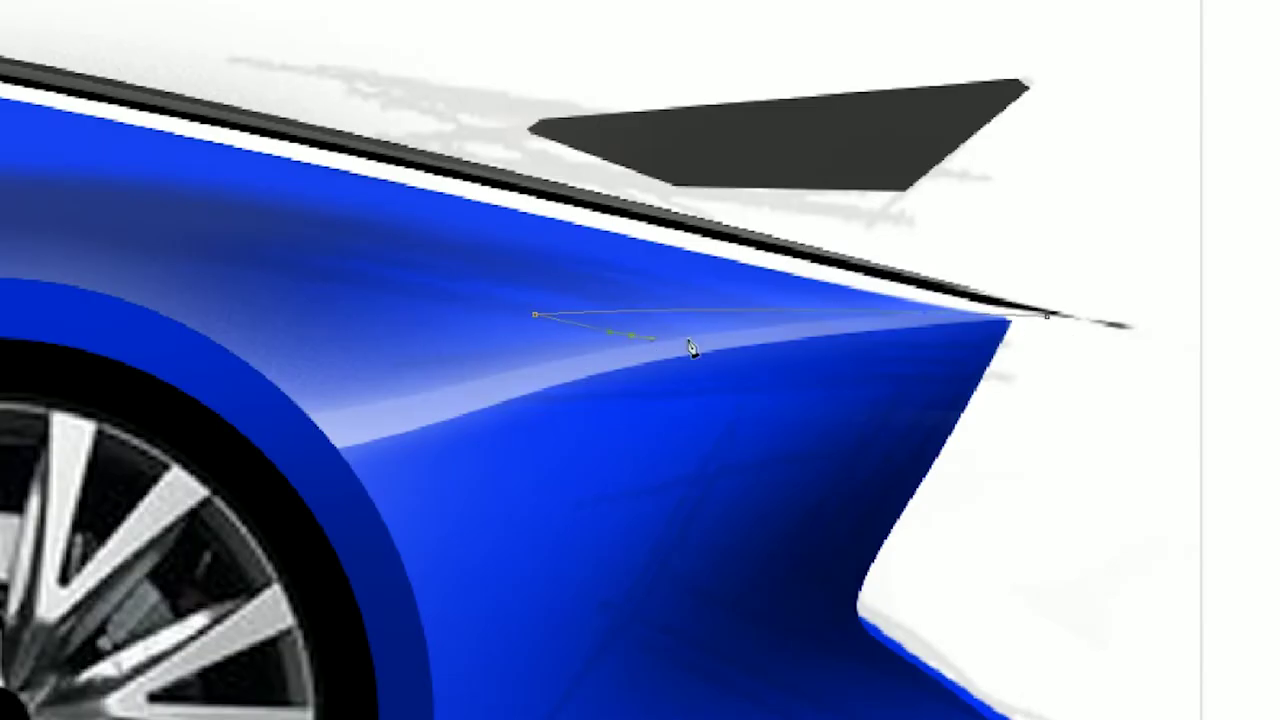
- Fill the tail-light slit black, add a white top line, and stretch it slightly left
{"action": "left_click_drag", "start_coordinate": [707, 352], "coordinate": [1064, 350]}
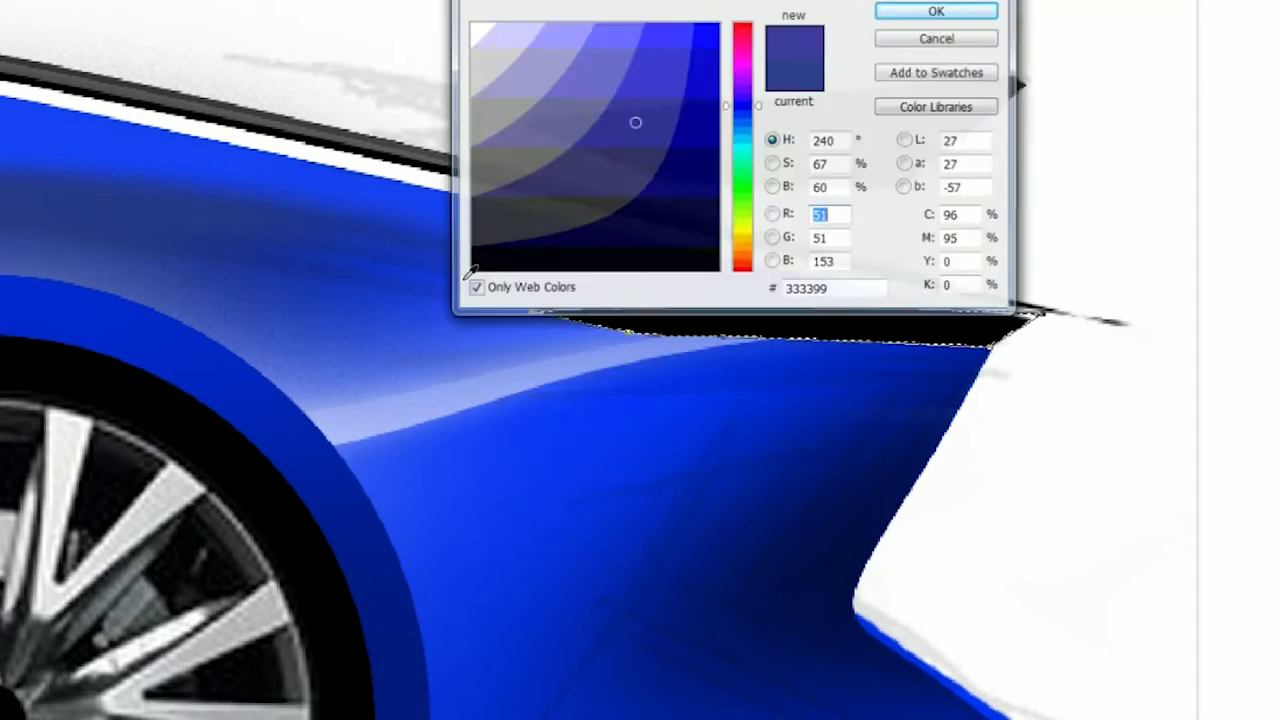
{"action": "left_click_drag", "start_coordinate": [540, 316], "coordinate": [1040, 318]}
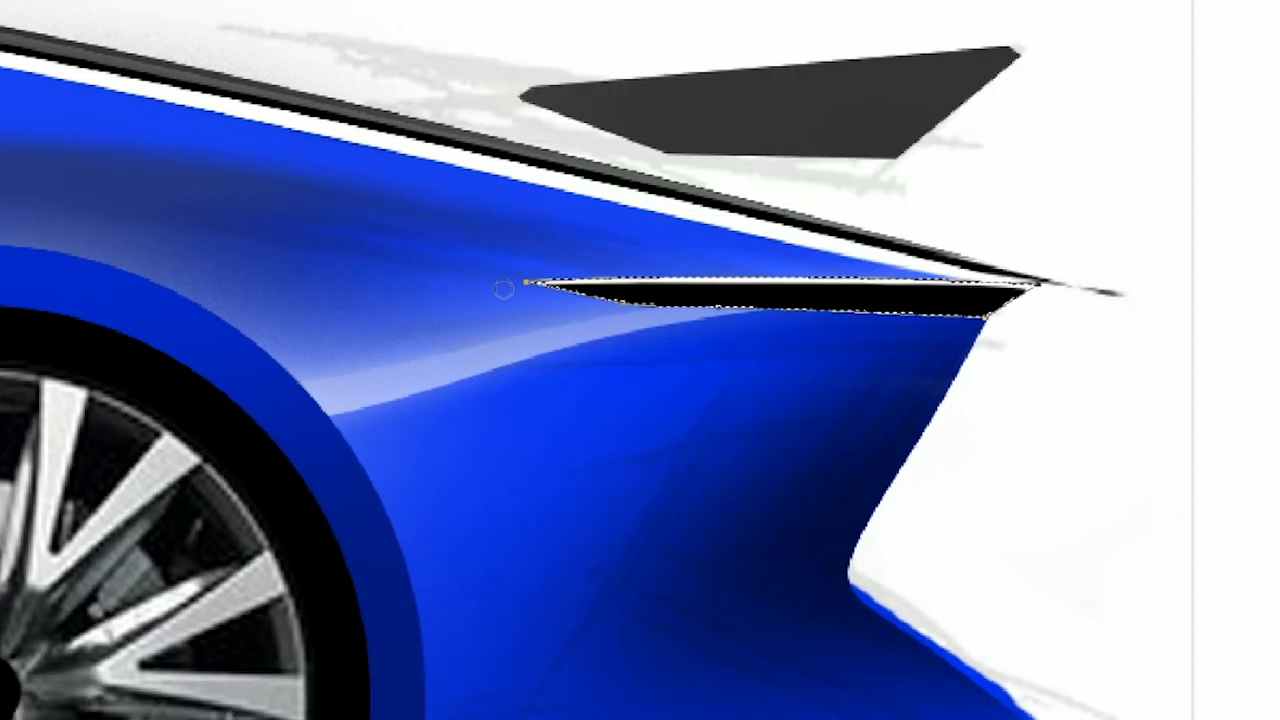
{"action": "key", "text": "ctrl+t"}
{"action": "key", "text": "Return"}
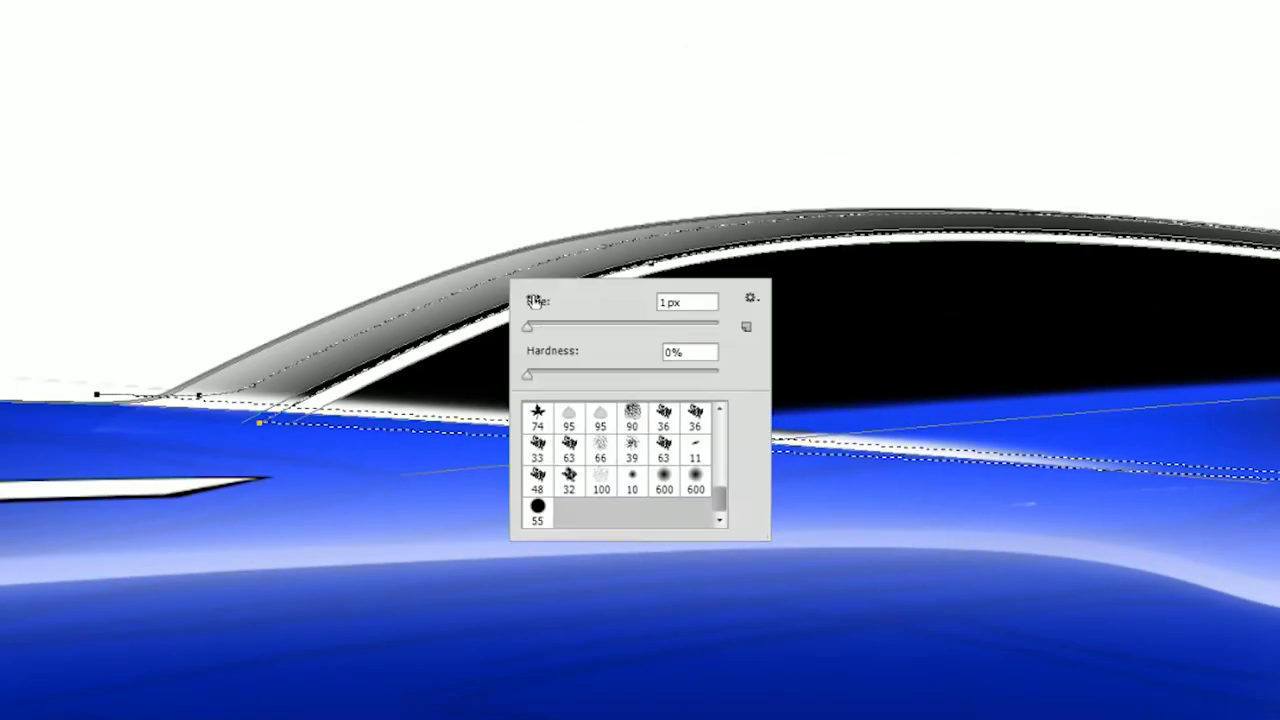
- Darken the roof pillar's top edge and paint a light highlight along the lower door
{"action": "left_click_drag", "start_coordinate": [870, 216], "coordinate": [432, 307]}
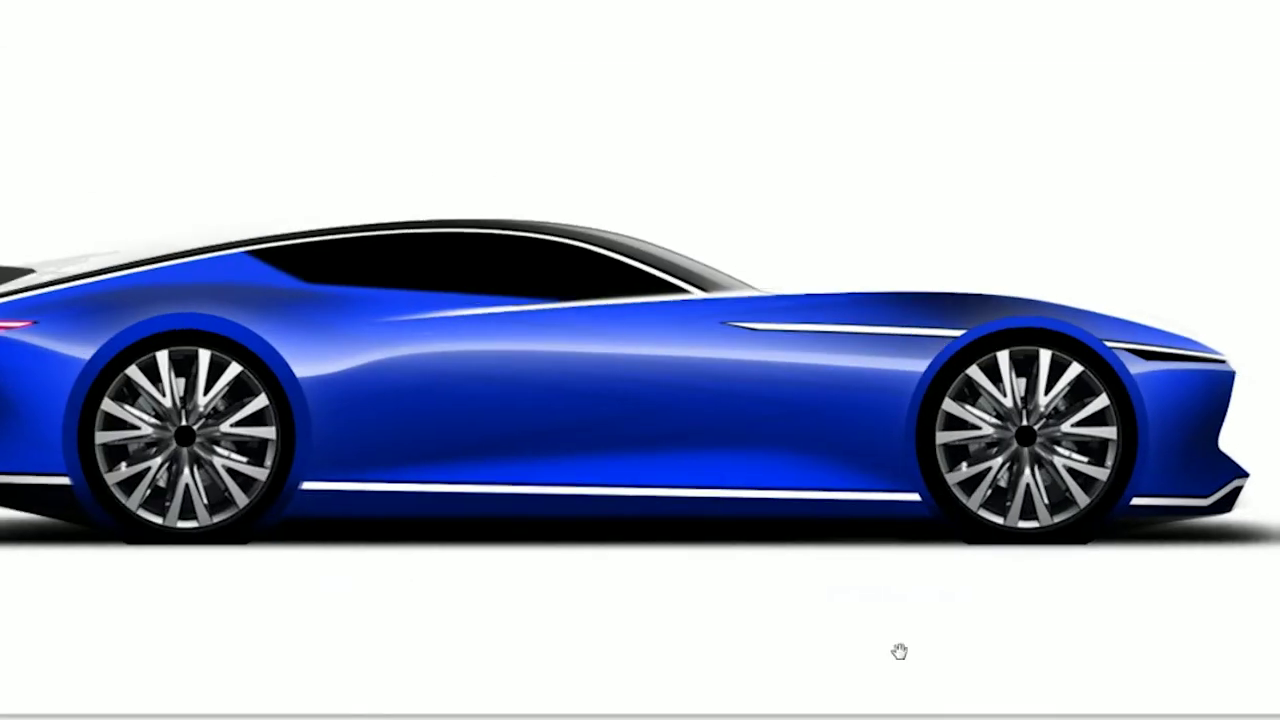
{"action": "left_click_drag", "start_coordinate": [323, 486], "coordinate": [900, 470]}
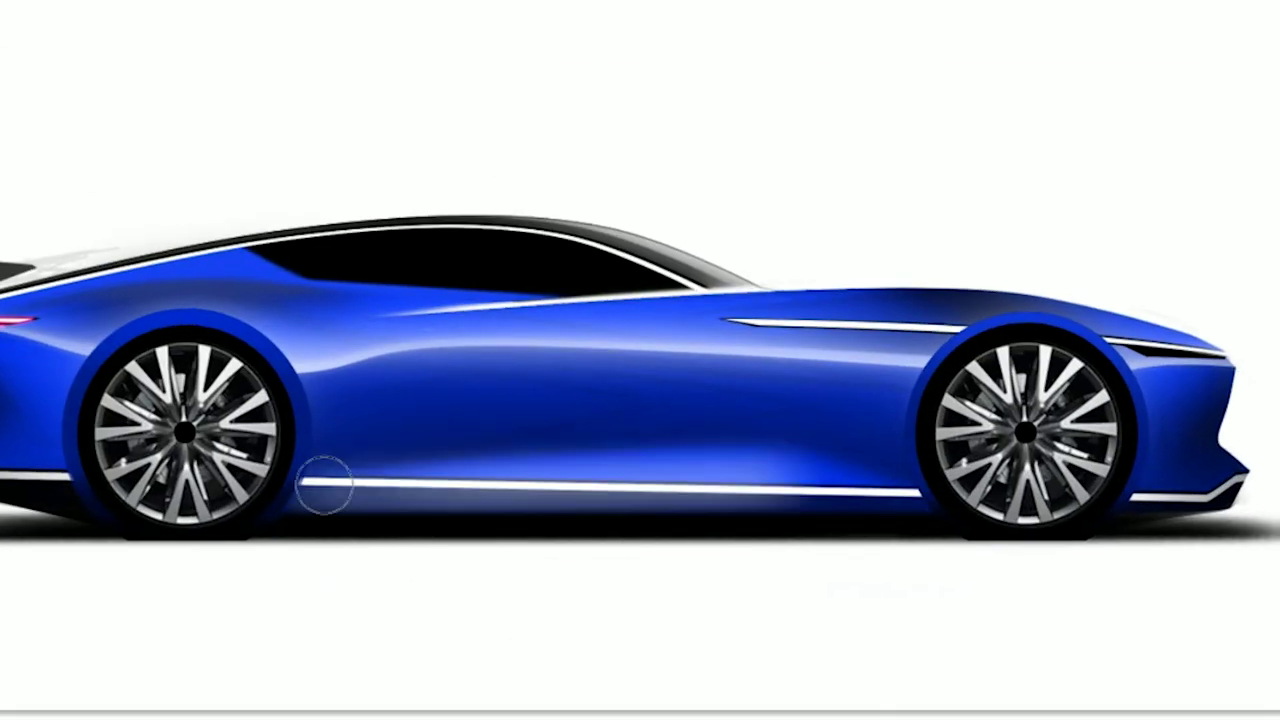
{"action": "right_click", "coordinate": [520, 414]}
{"action": "key", "text": "Escape"}
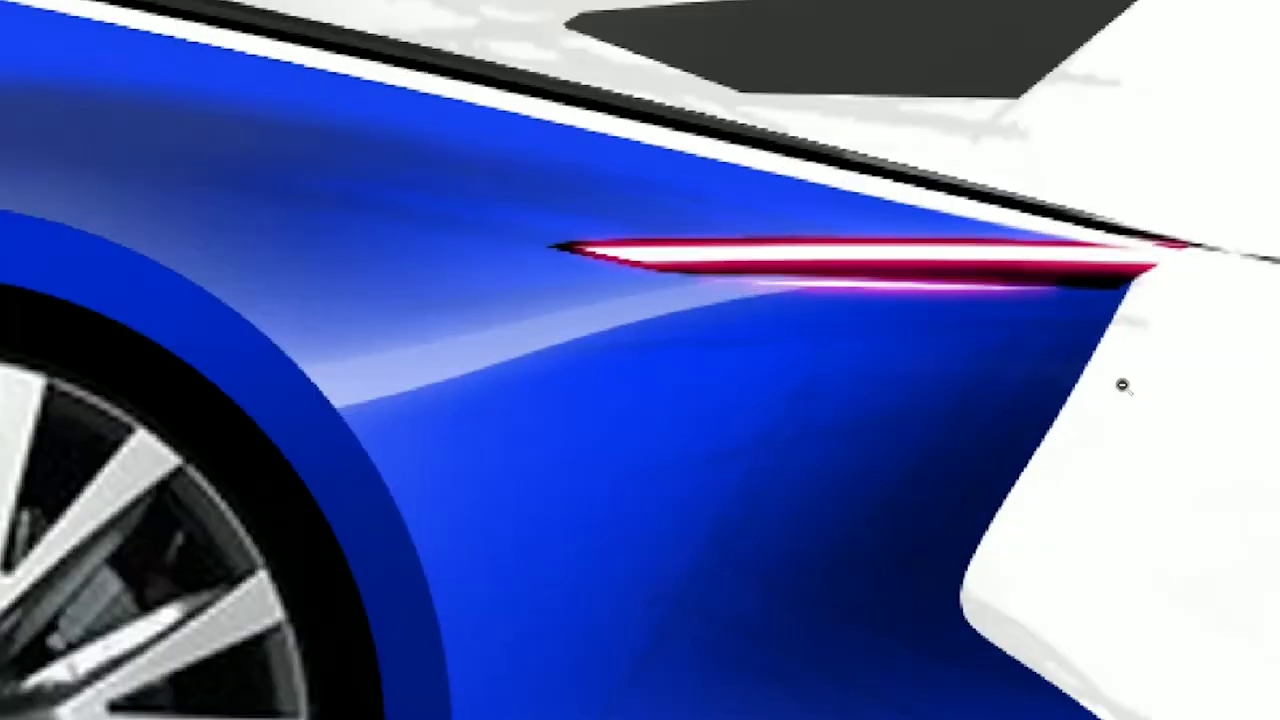
- Close the Polygonal Lasso outline left of the tail lamp
{"action": "double_click", "coordinate": [728, 270]}
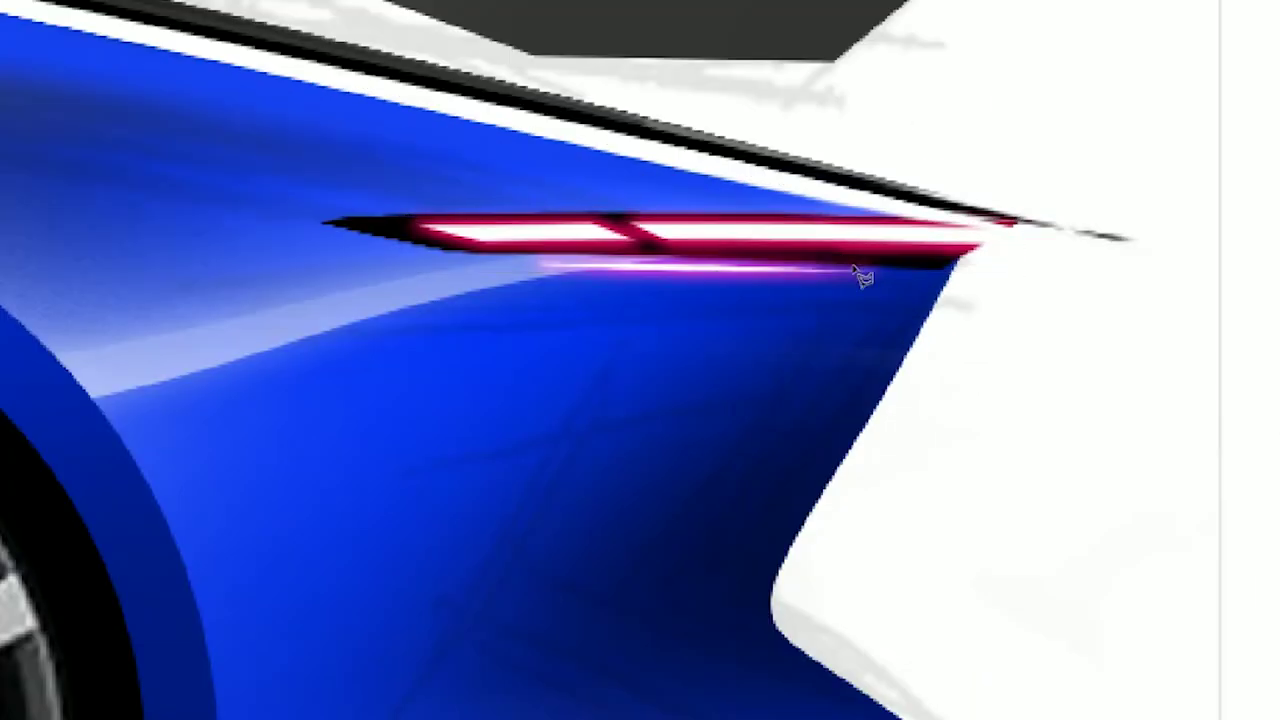
{"action": "scroll", "coordinate": [985, 485], "scroll_direction": "up", "scroll_amount": 3}
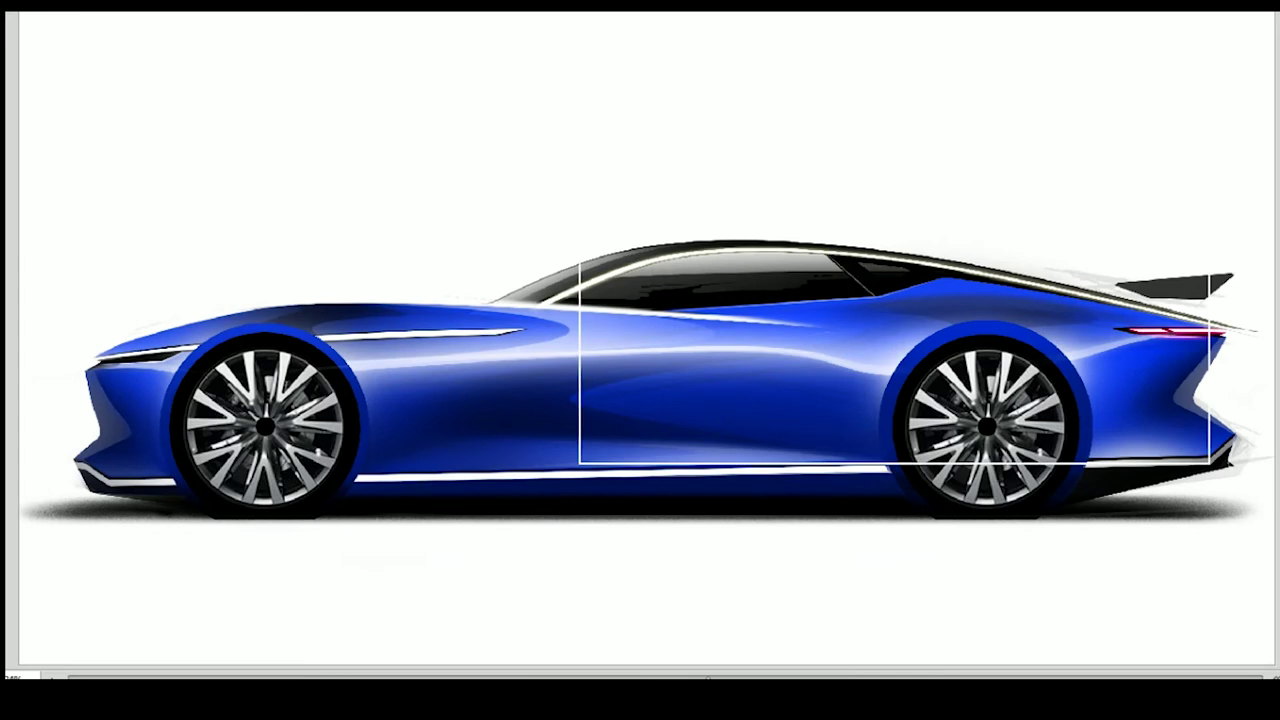
- Apply the rear-body transform, lighten the dark windshield base at the A-pillar, and load the roof path
{"action": "left_click_drag", "start_coordinate": [404, 304], "coordinate": [1148, 427]}
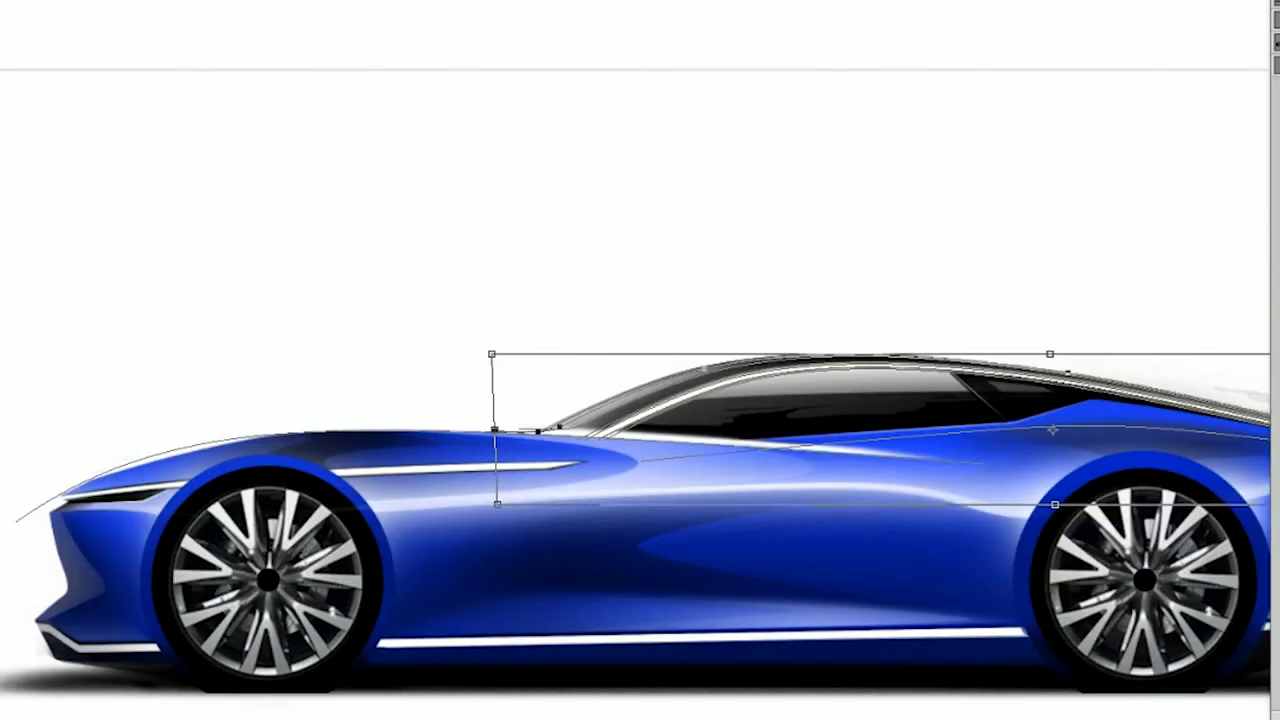
{"action": "key", "text": "Return"}
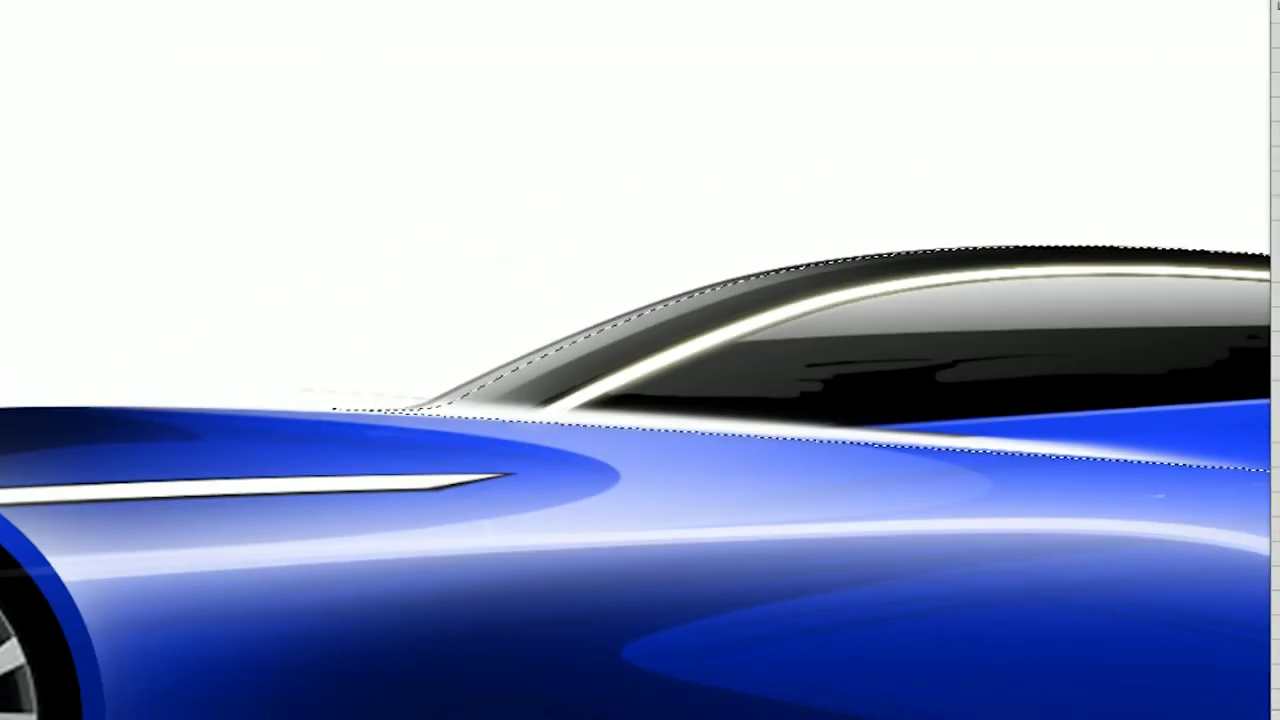
{"action": "left_click_drag", "start_coordinate": [455, 381], "coordinate": [572, 333]}
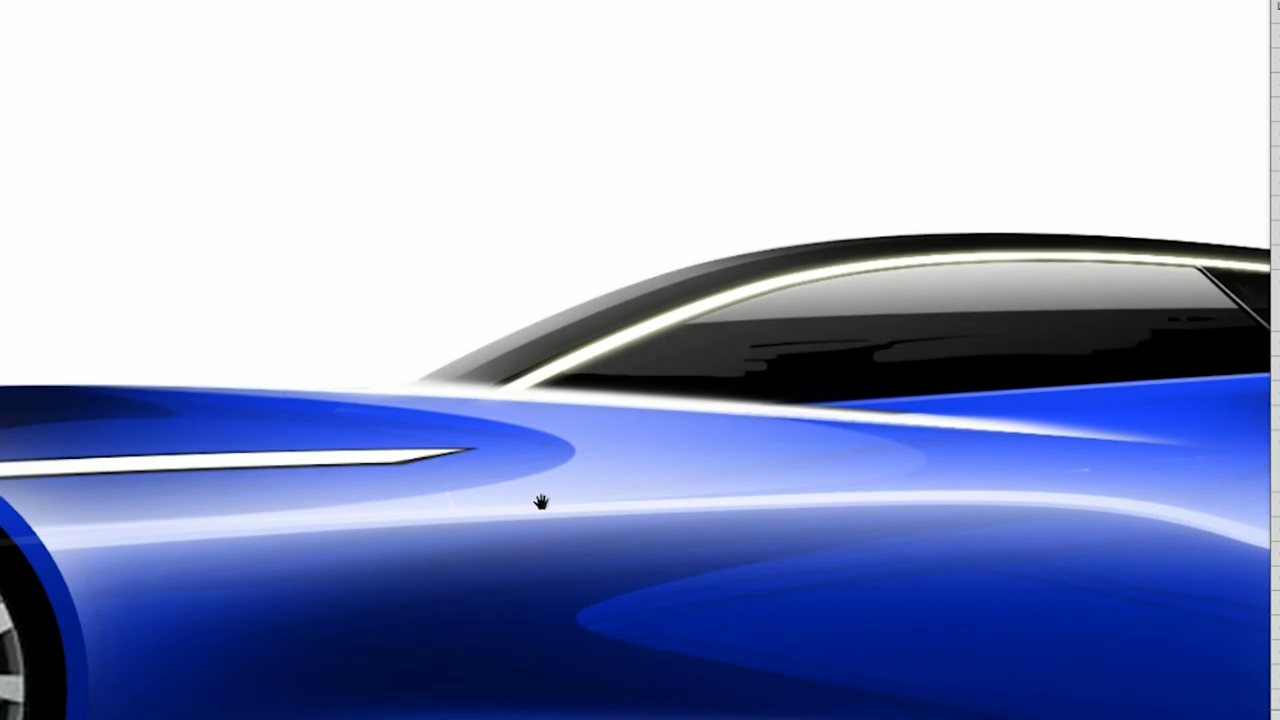
{"action": "key", "text": "ctrl+Return"}
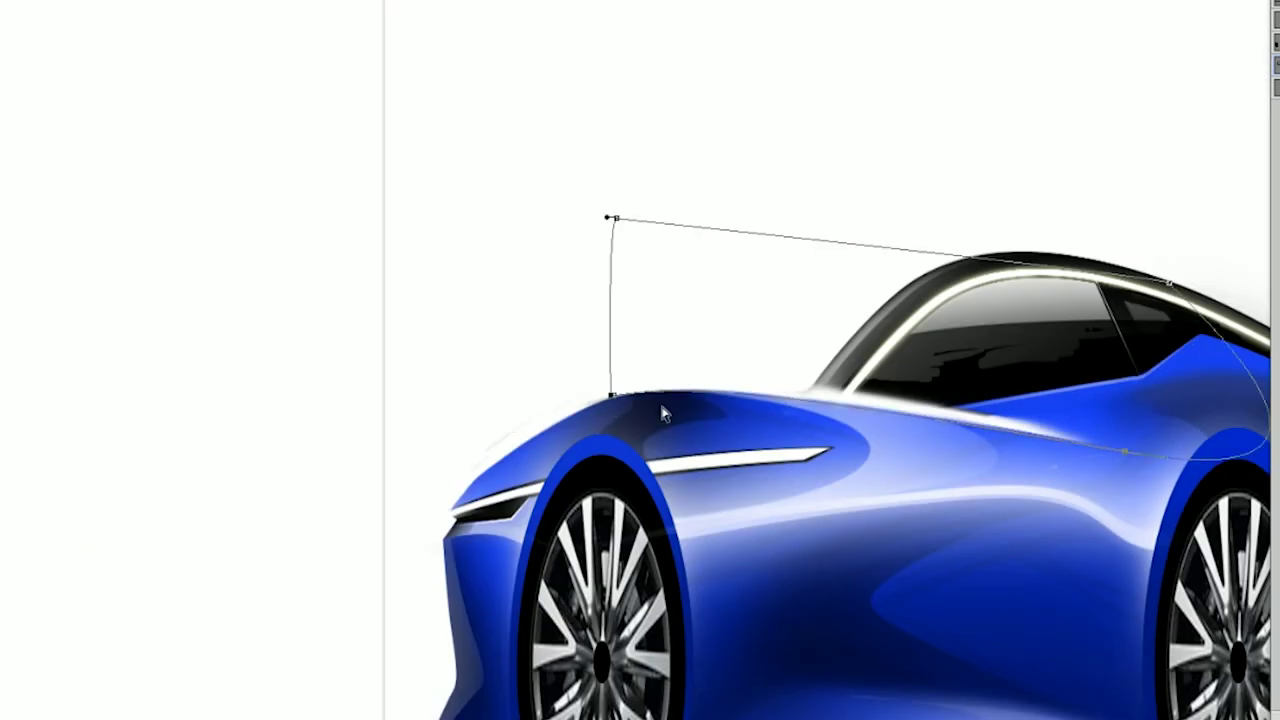
- Paint a bright white highlight along the rear shoulder inside its path selection
{"action": "key", "text": "ctrl+Return"}
{"action": "right_click", "coordinate": [700, 420]}
{"action": "key", "text": "Escape"}
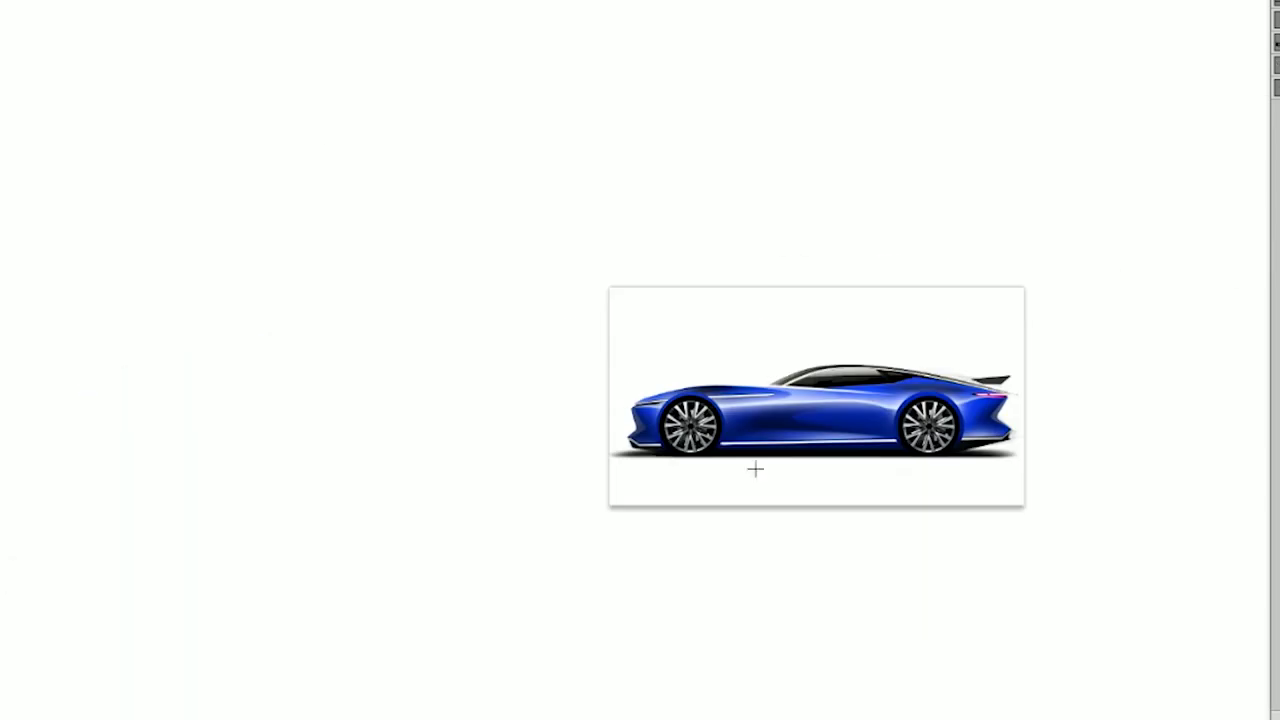
{"action": "left_click_drag", "start_coordinate": [957, 505], "coordinate": [875, 391]}
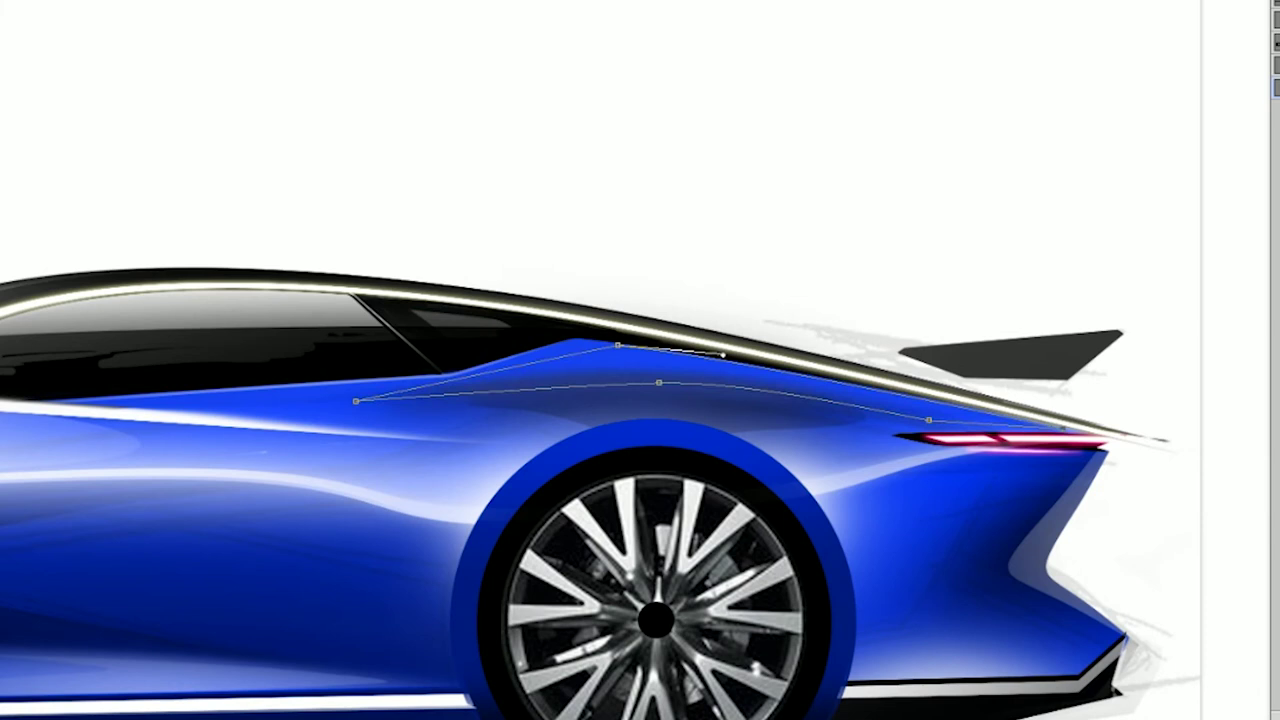
{"action": "left_click_drag", "start_coordinate": [702, 398], "coordinate": [997, 445]}
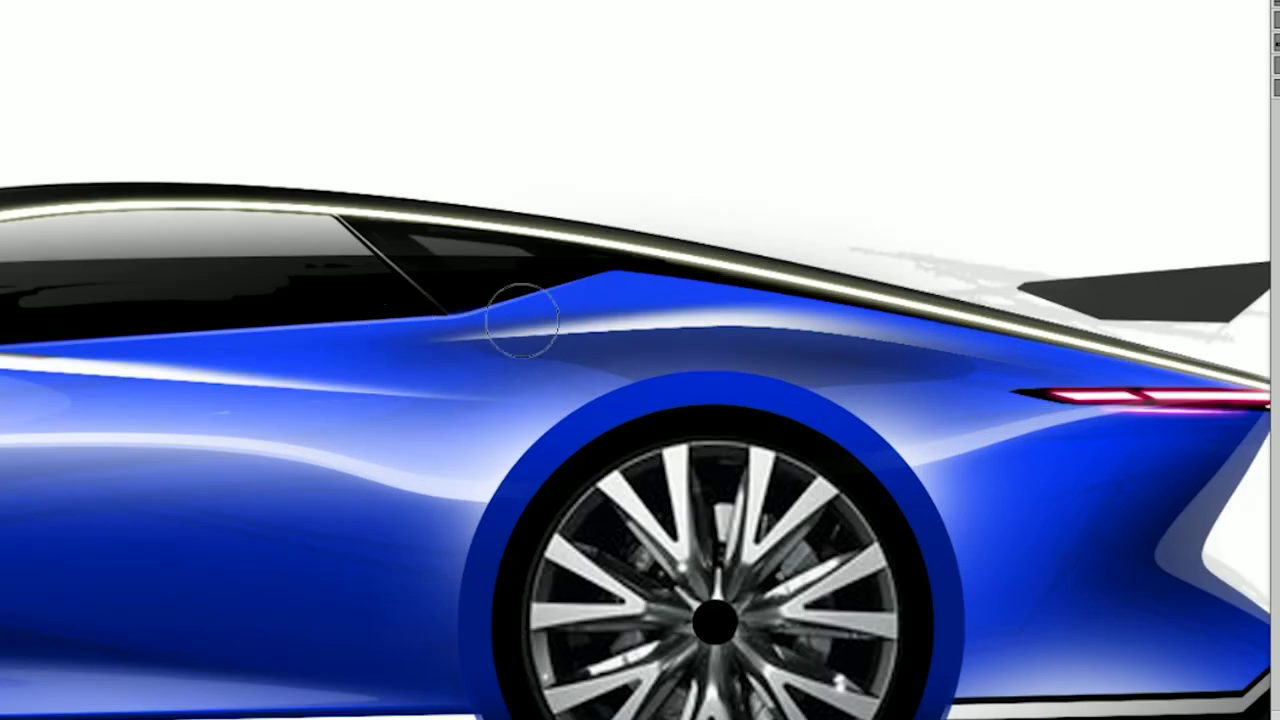
{"action": "key", "text": "ctrl+Return"}
{"action": "key", "text": "b"}
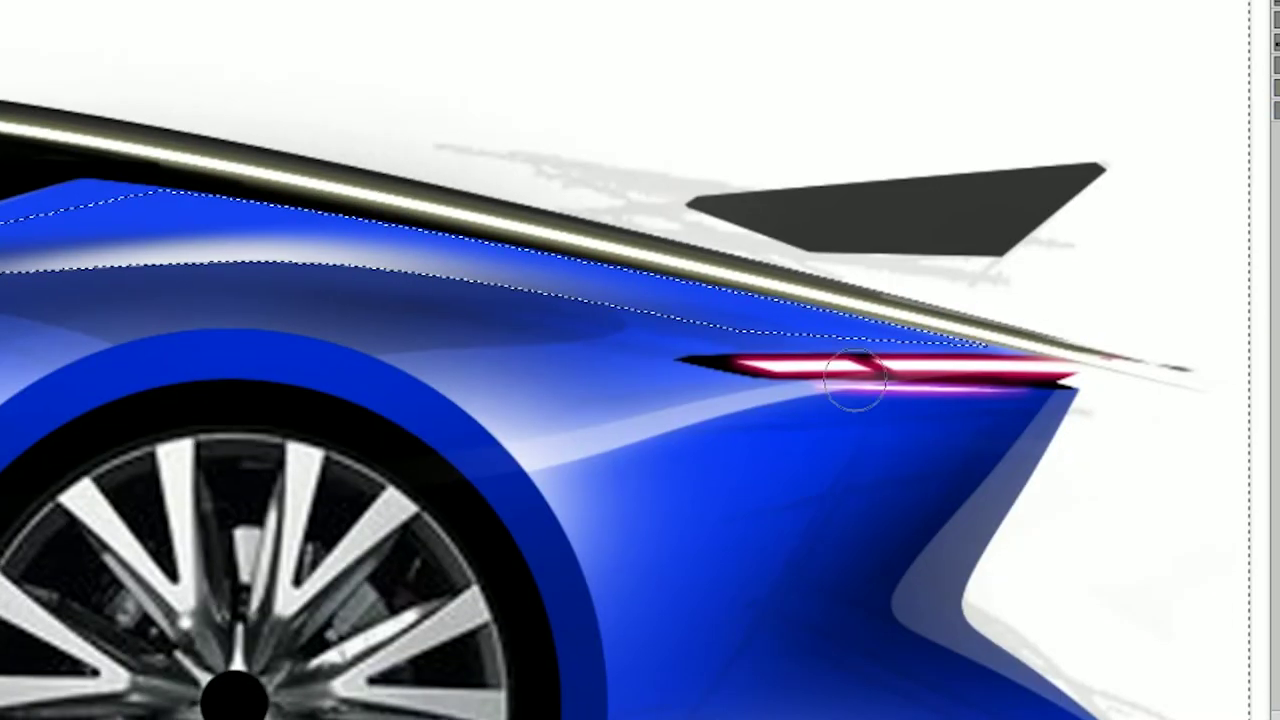
{"action": "key", "text": "ctrl+d"}
- Brush a soft dark shadow under the shoulder highlight, above the rear wheel arch
{"action": "left_click", "coordinate": [1014, 482], "text": "alt"}
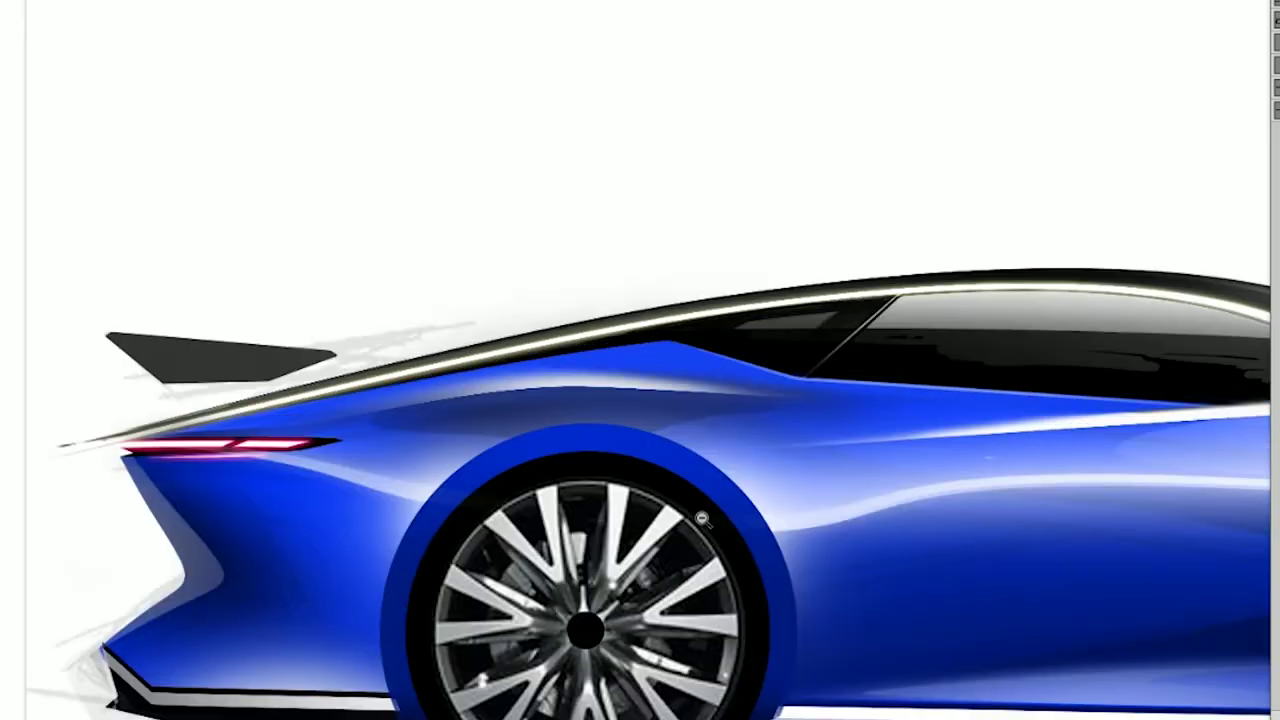
{"action": "key", "text": "ctrl+Return"}
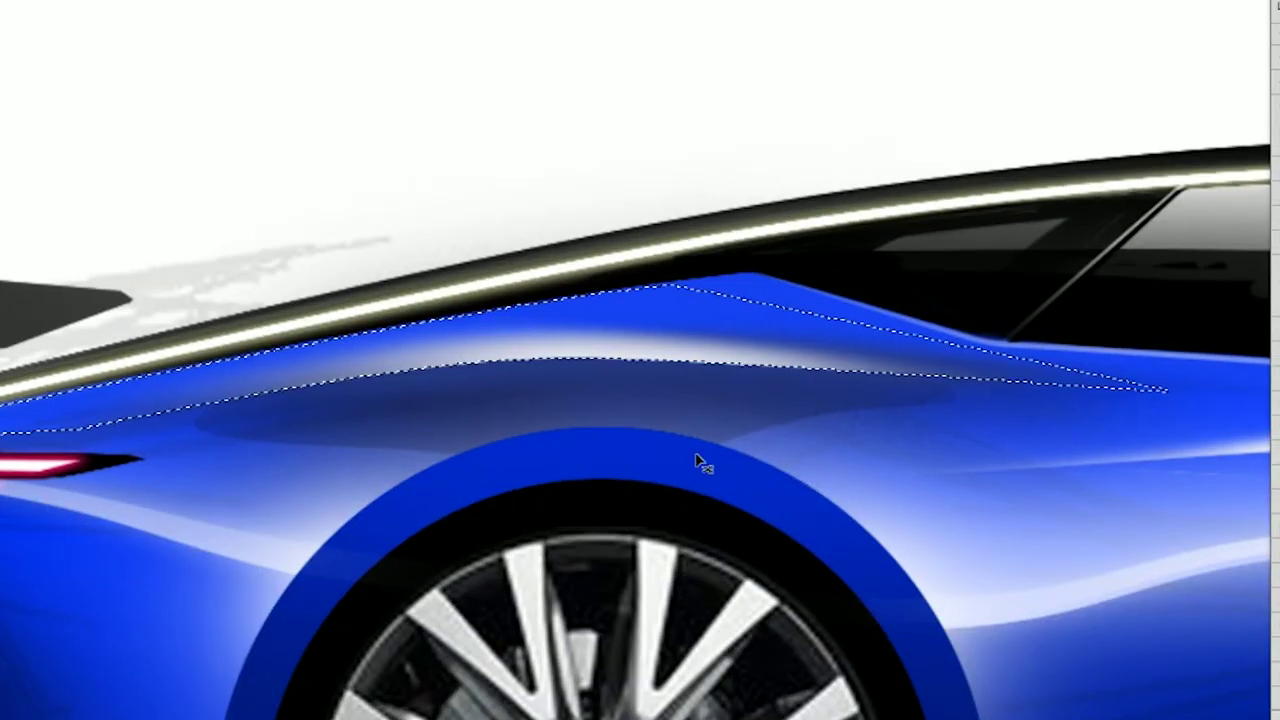
{"action": "left_click_drag", "start_coordinate": [380, 430], "coordinate": [580, 429]}
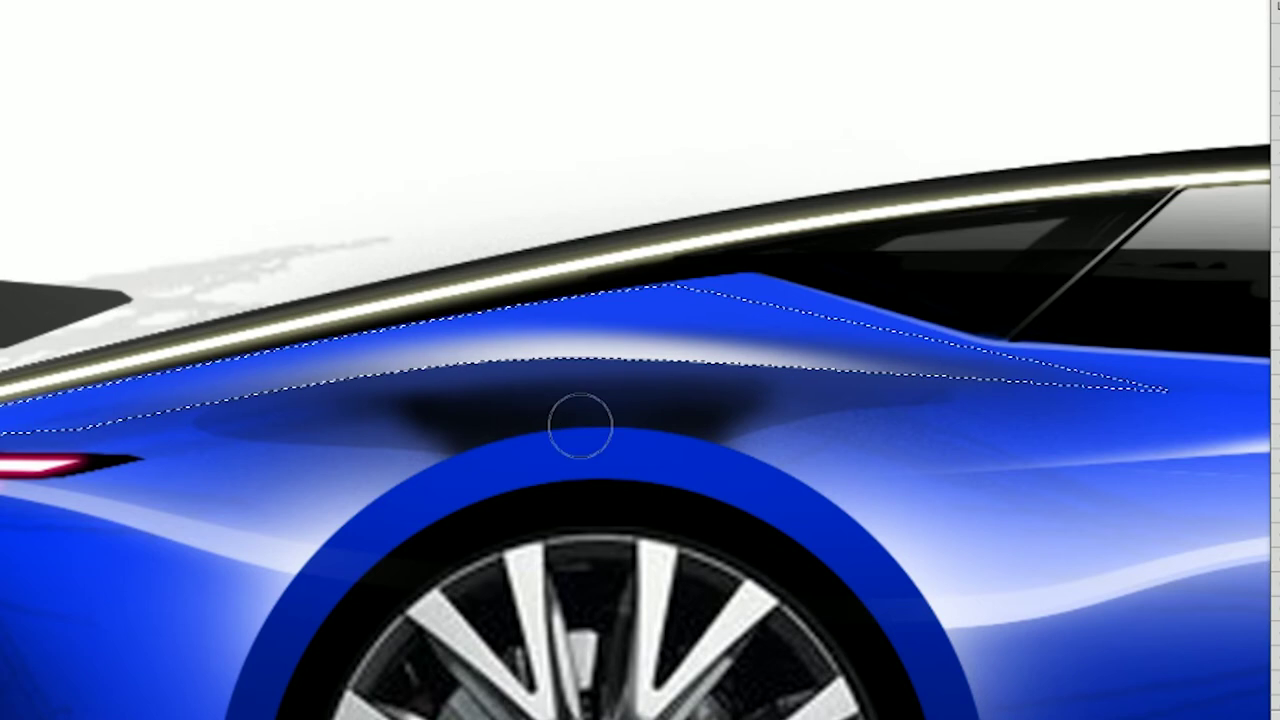
{"action": "scroll", "coordinate": [629, 500], "scroll_direction": "down", "scroll_amount": 1}
{"action": "key", "text": "ctrl+d"}
{"action": "scroll", "coordinate": [891, 563], "scroll_direction": "down", "scroll_amount": 1}
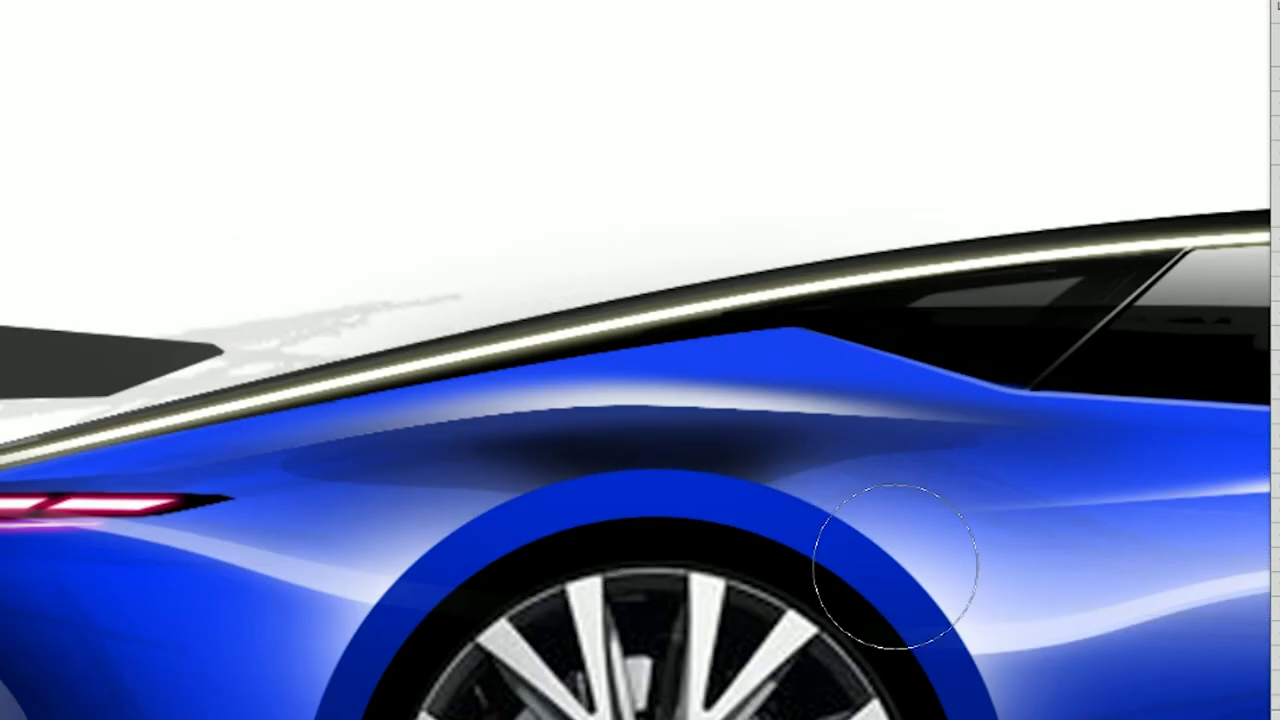
{"action": "scroll", "coordinate": [672, 562], "scroll_direction": "down", "scroll_amount": 1}
{"action": "scroll", "coordinate": [672, 563], "scroll_direction": "down", "scroll_amount": 1}
{"action": "scroll", "coordinate": [643, 462], "scroll_direction": "up", "scroll_amount": 3}
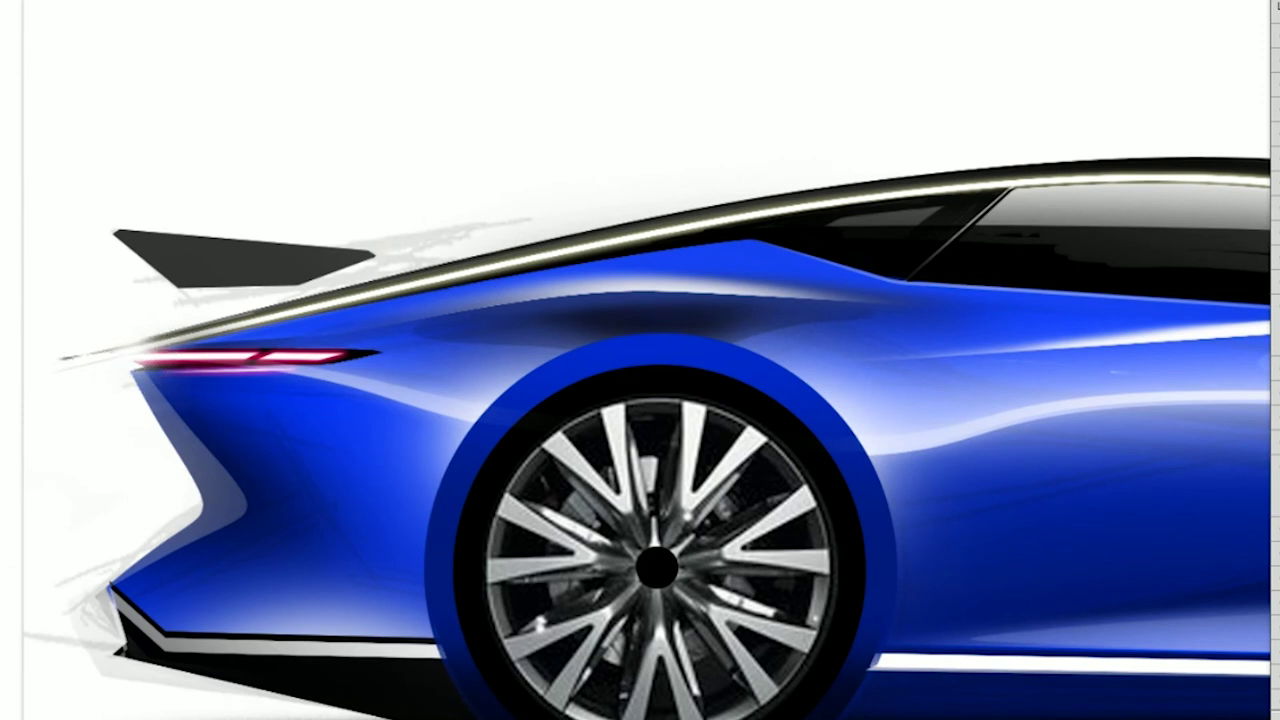
- Mirror the view to check proportions and fill the bumper selection
{"action": "left_click_drag", "start_coordinate": [130, 360], "coordinate": [475, 390]}
{"action": "scroll", "coordinate": [403, 397], "scroll_direction": "right", "scroll_amount": 10}
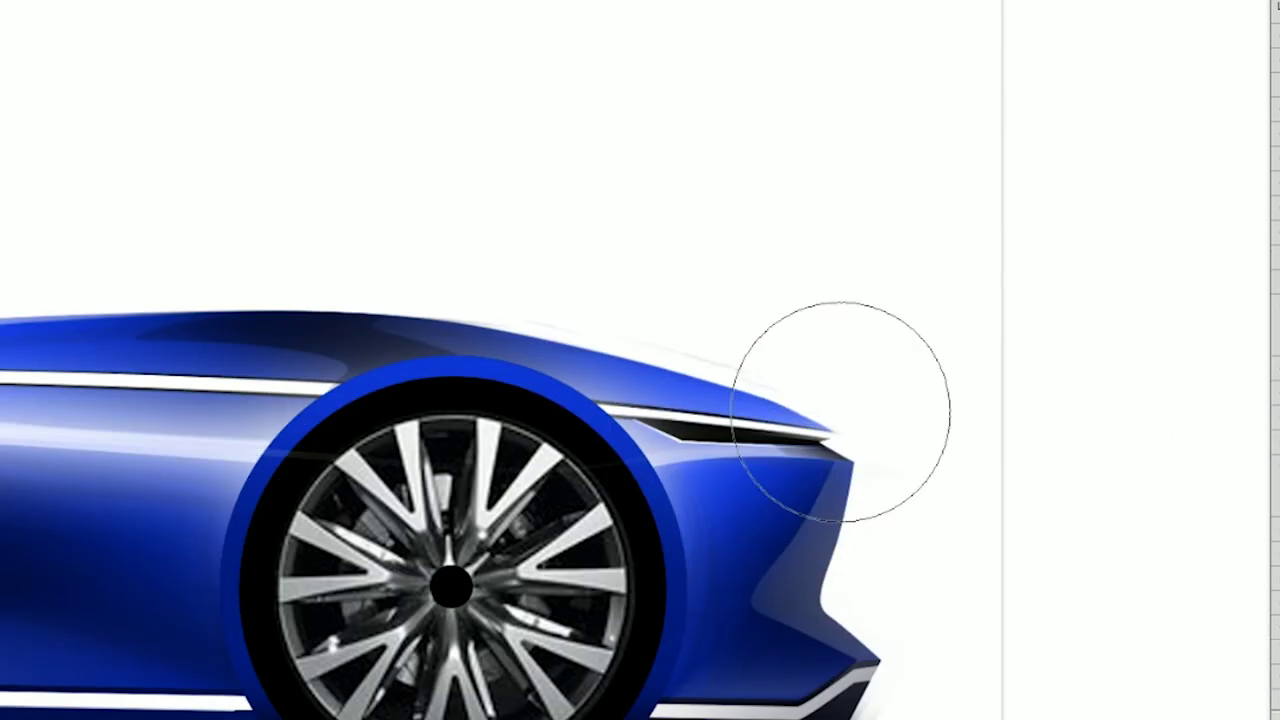
{"action": "scroll", "coordinate": [843, 409], "scroll_direction": "down", "scroll_amount": 3}
{"action": "scroll", "coordinate": [603, 449], "scroll_direction": "up", "scroll_amount": 2}
{"action": "scroll", "coordinate": [400, 560], "scroll_direction": "up", "scroll_amount": 2}
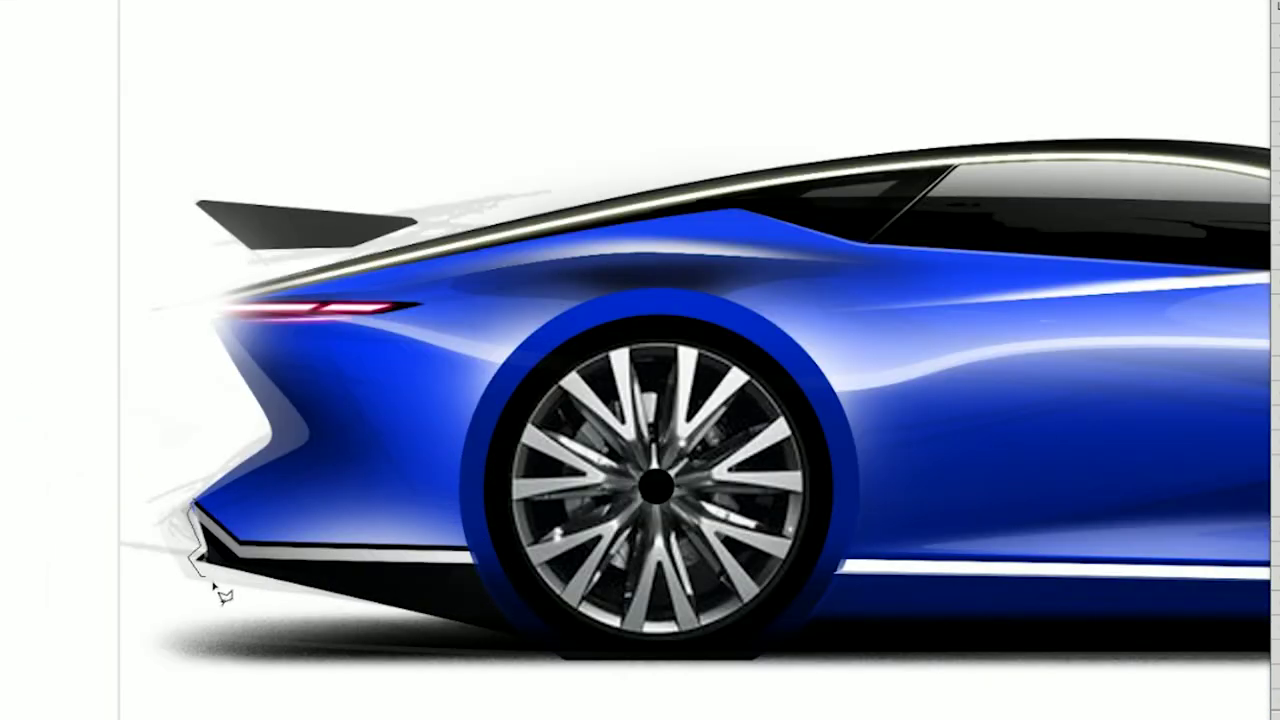
{"action": "key", "text": "m"}
{"action": "scroll", "coordinate": [745, 382], "scroll_direction": "up", "scroll_amount": 2}
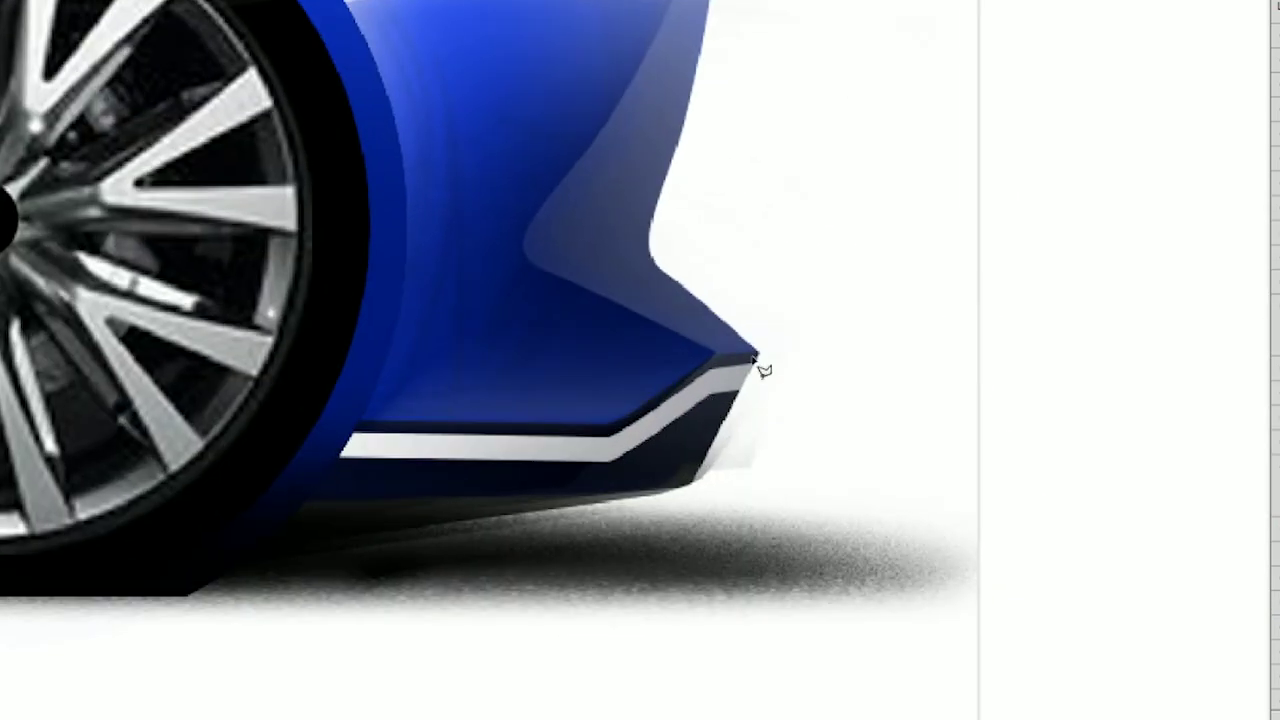
{"action": "key", "text": "alt+BackSpace"}
{"action": "key", "text": "ctrl+d"}
{"action": "scroll", "coordinate": [657, 549], "scroll_direction": "down", "scroll_amount": 4}
{"action": "scroll", "coordinate": [657, 549], "scroll_direction": "up", "scroll_amount": 3}
{"action": "scroll", "coordinate": [640, 400], "scroll_direction": "up", "scroll_amount": 1}
- Outline the side sill stripe with the Polygonal Lasso
{"action": "left_click", "coordinate": [1070, 318]}
{"action": "double_click", "coordinate": [228, 368]}
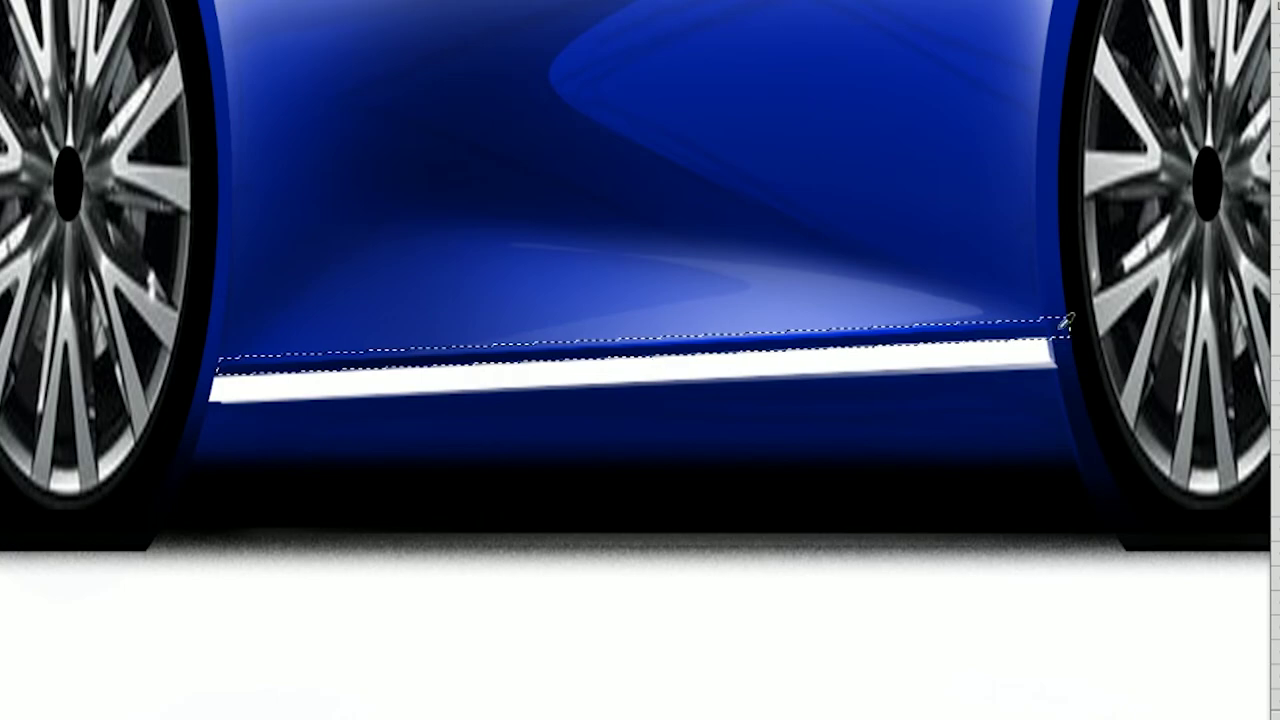
{"action": "scroll", "coordinate": [871, 514], "scroll_direction": "down", "scroll_amount": 4}
{"action": "scroll", "coordinate": [1010, 498], "scroll_direction": "up", "scroll_amount": 1}
{"action": "scroll", "coordinate": [286, 375], "scroll_direction": "up", "scroll_amount": 2}
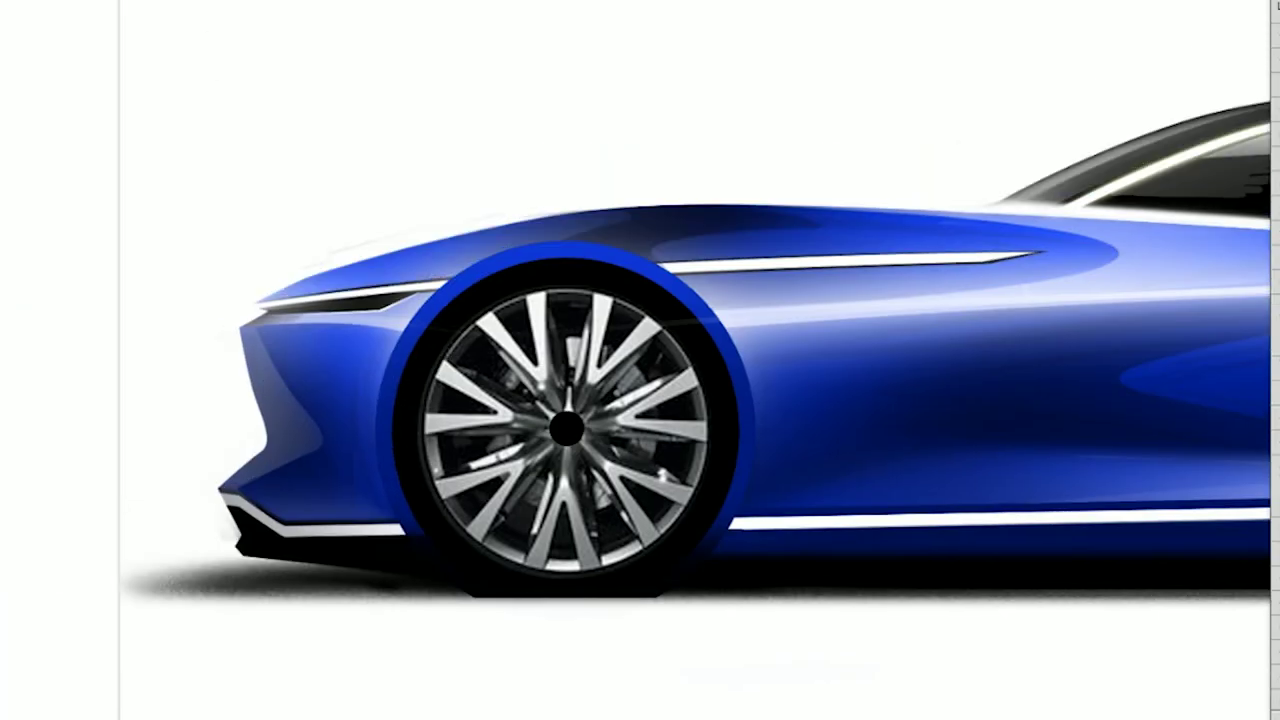
{"action": "scroll", "coordinate": [612, 215], "scroll_direction": "down", "scroll_amount": 1}
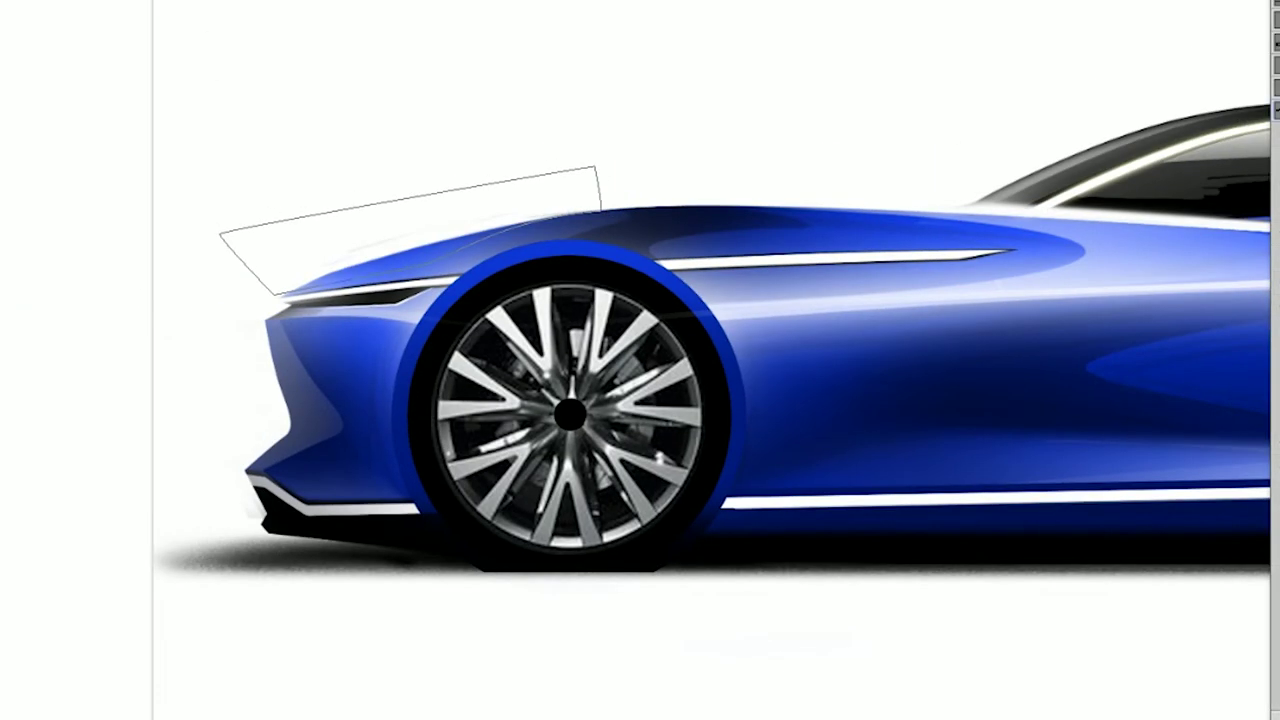
- Paint a soft light glow above the nose and deselect
{"action": "left_click_drag", "start_coordinate": [440, 278], "coordinate": [540, 215]}
{"action": "key", "text": "ctrl+d"}
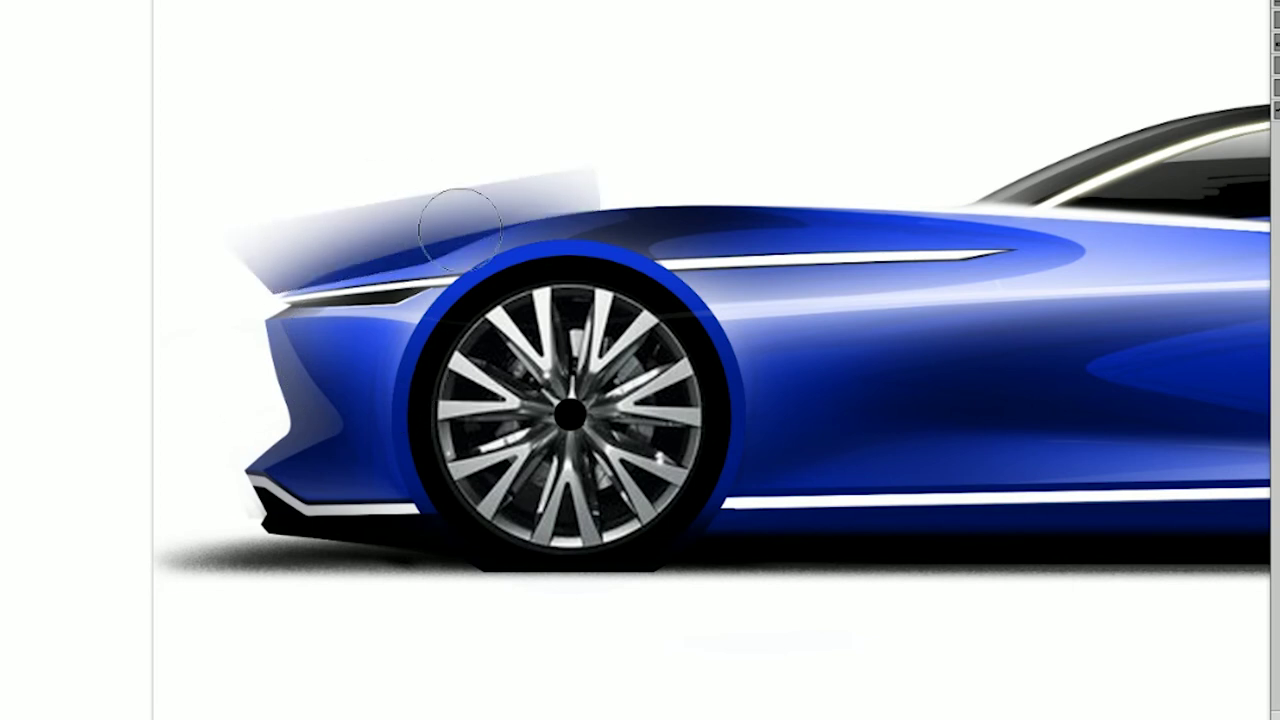
{"action": "scroll", "coordinate": [528, 213], "scroll_direction": "up", "scroll_amount": 2}
{"action": "scroll", "coordinate": [500, 210], "scroll_direction": "down", "scroll_amount": 3}
{"action": "scroll", "coordinate": [400, 208], "scroll_direction": "up", "scroll_amount": 3}
{"action": "scroll", "coordinate": [312, 206], "scroll_direction": "up", "scroll_amount": 1}
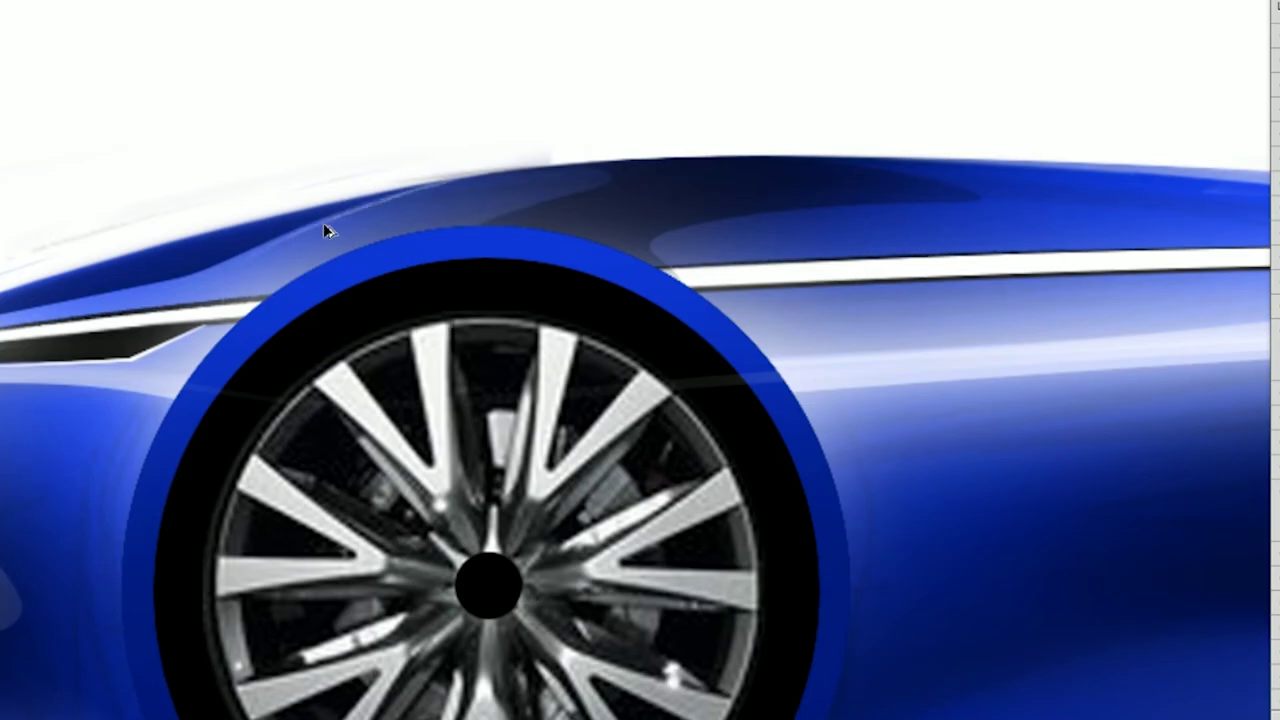
{"action": "scroll", "coordinate": [606, 494], "scroll_direction": "down", "scroll_amount": 3}
{"action": "scroll", "coordinate": [575, 102], "scroll_direction": "up", "scroll_amount": 3}
{"action": "scroll", "coordinate": [575, 102], "scroll_direction": "up", "scroll_amount": 1}
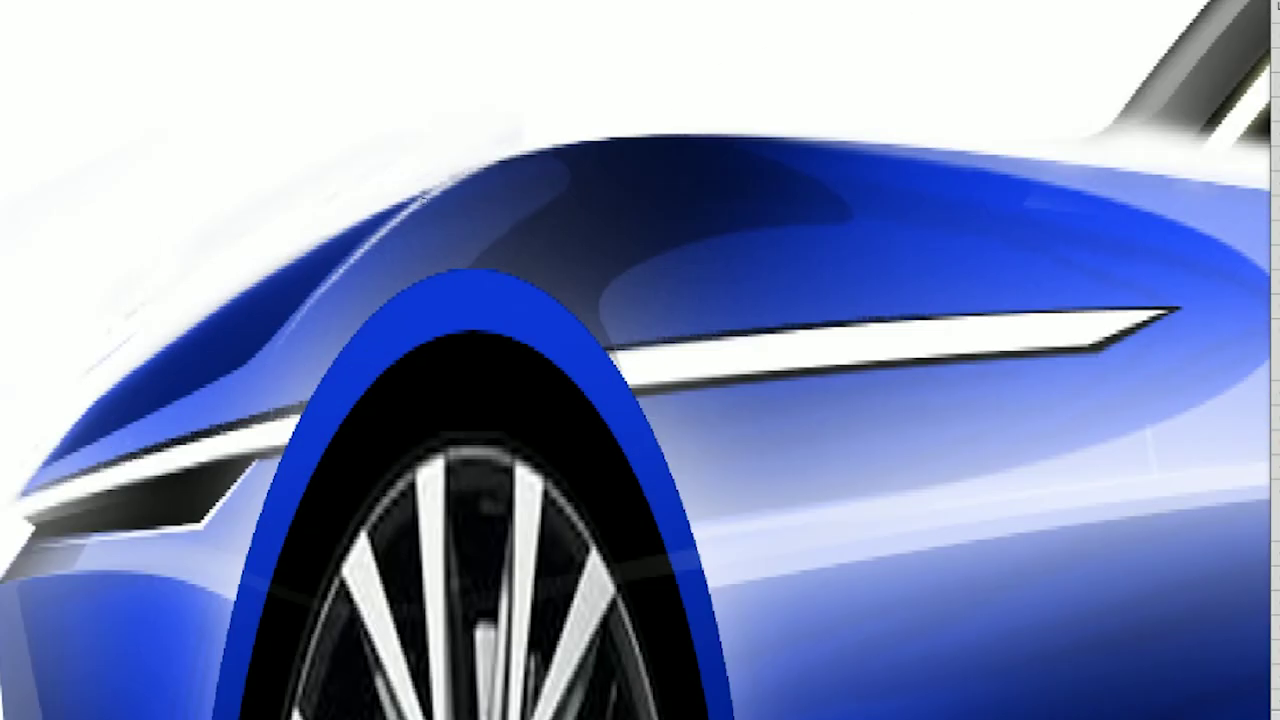
{"action": "left_click_drag", "start_coordinate": [1180, 450], "coordinate": [580, 455]}
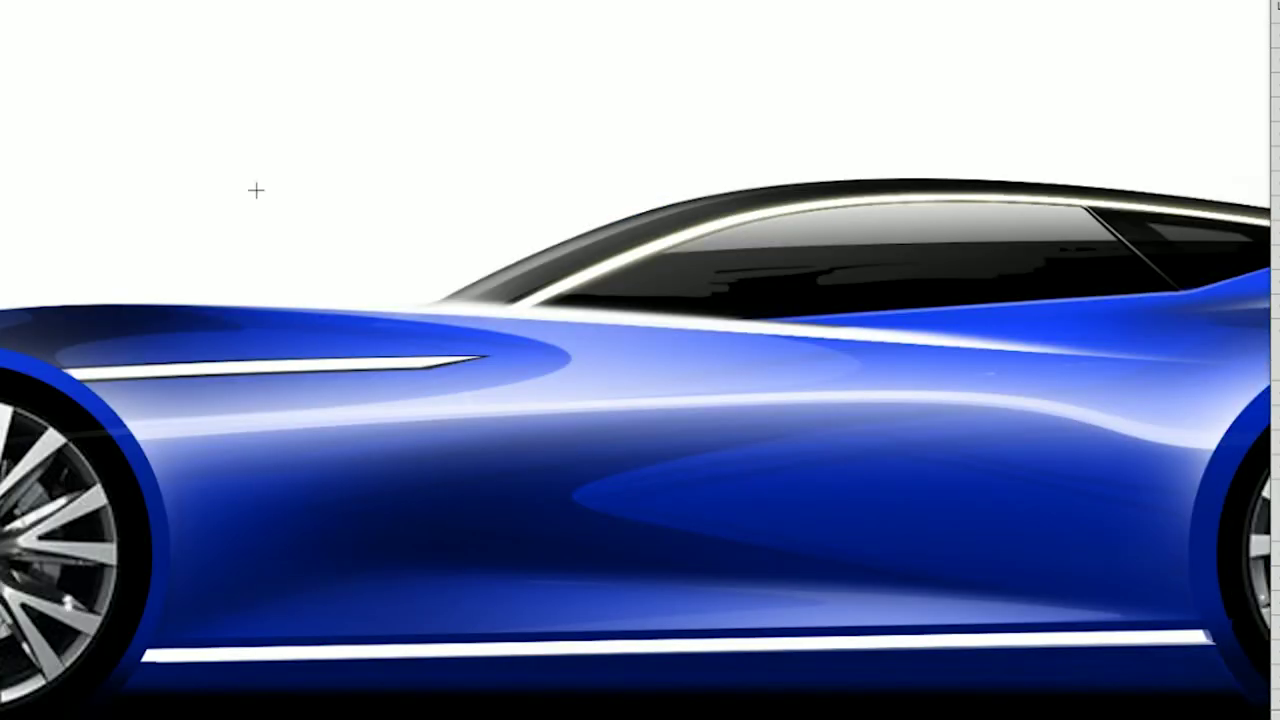
{"action": "scroll", "coordinate": [581, 455], "scroll_direction": "down", "scroll_amount": 3}
{"action": "scroll", "coordinate": [1100, 420], "scroll_direction": "up", "scroll_amount": 3}
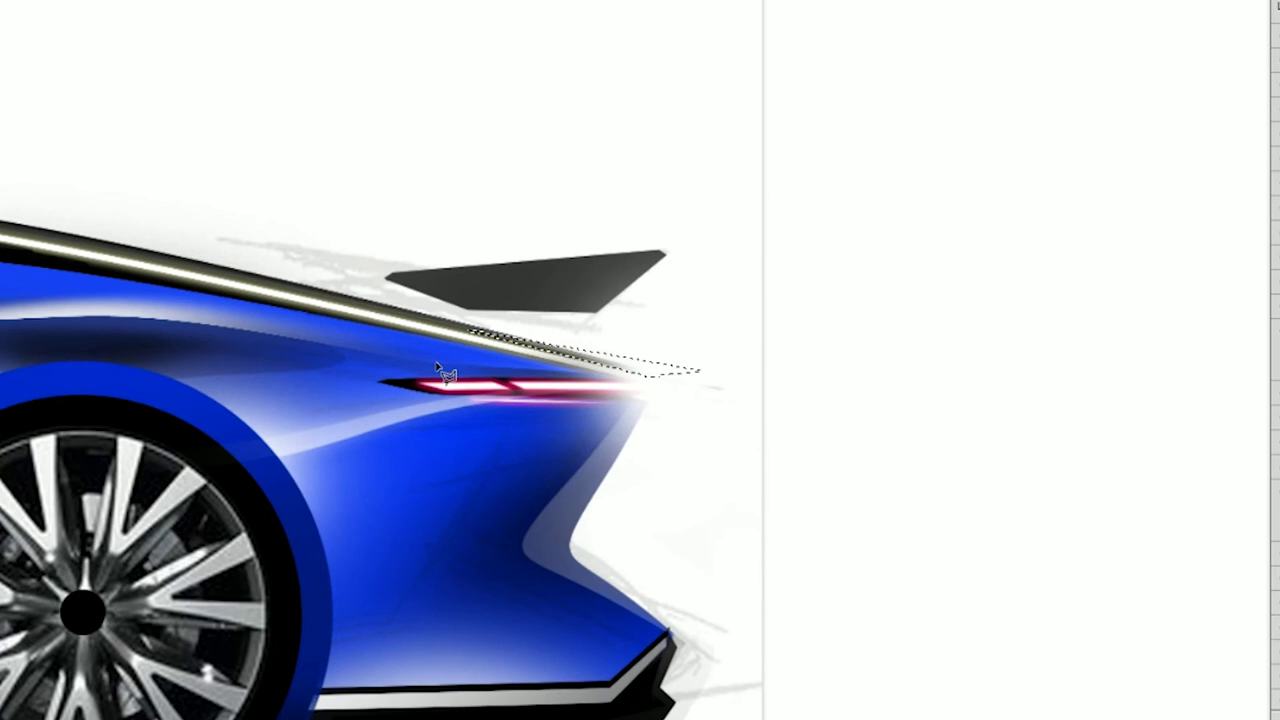
- Switch to the Brush with a soft round tip
{"action": "key", "text": "b"}
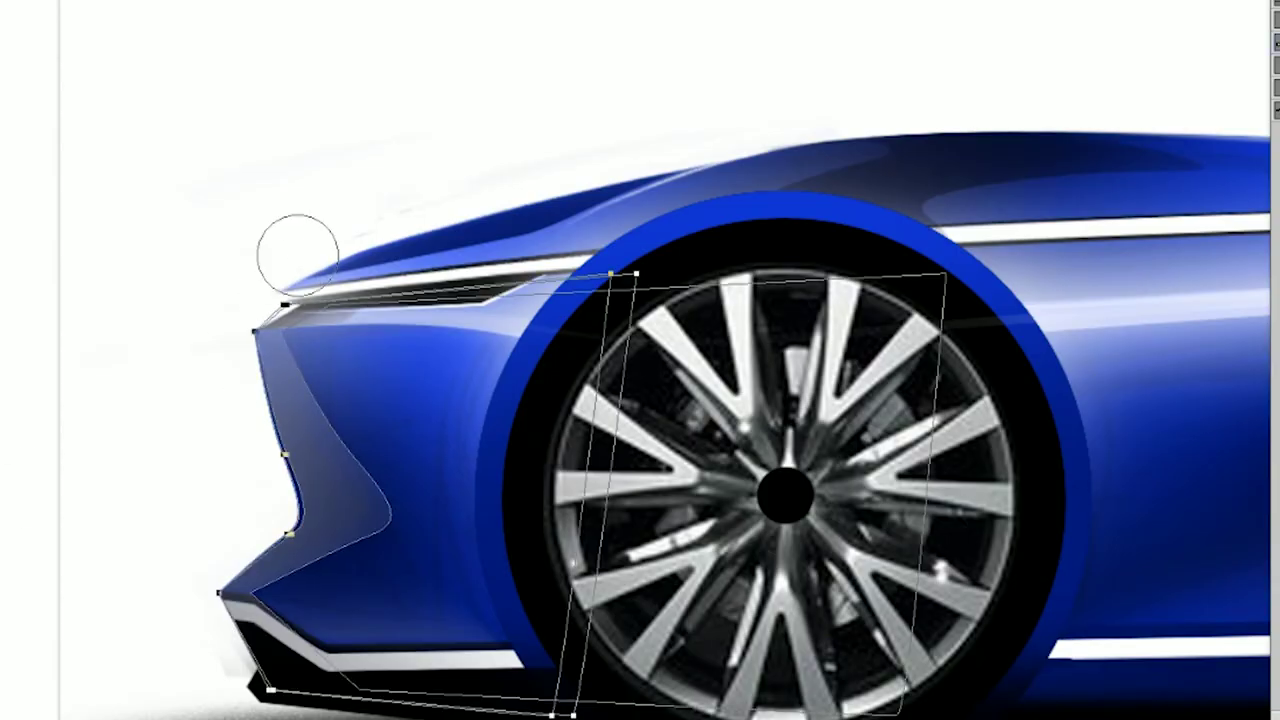
{"action": "right_click", "coordinate": [270, 282]}
{"action": "double_click", "coordinate": [415, 470]}
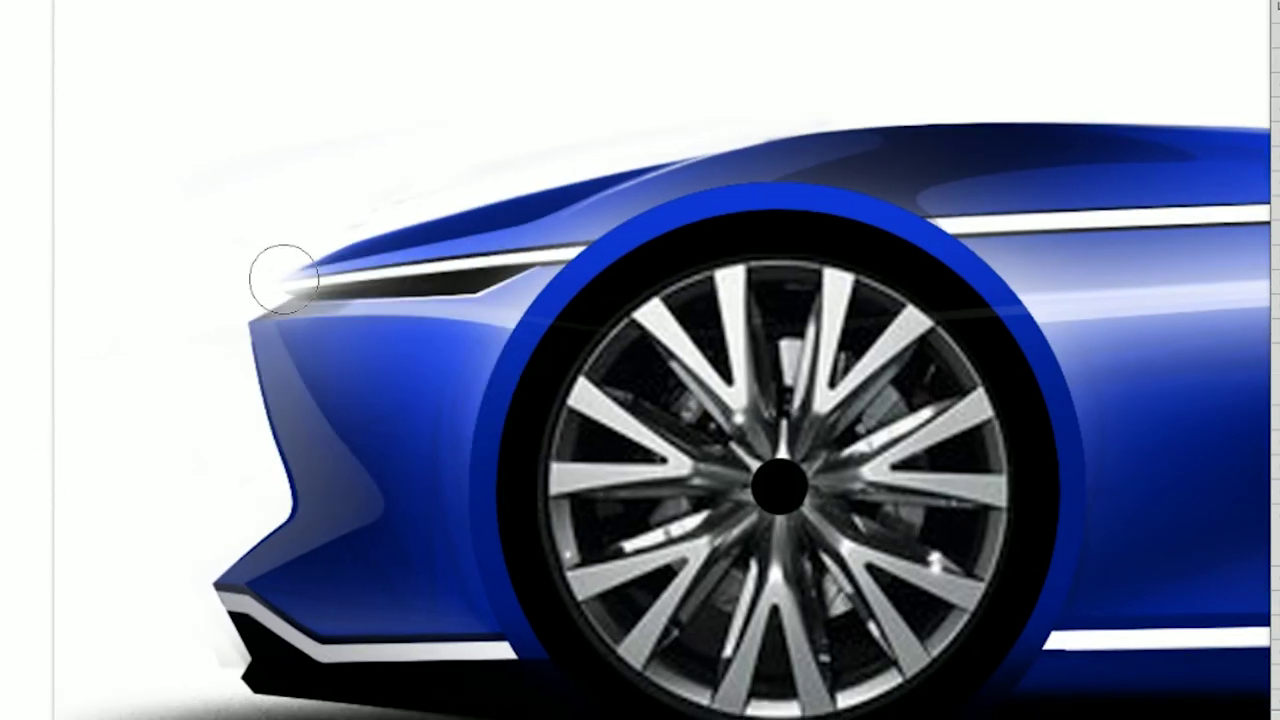
{"action": "scroll", "coordinate": [476, 302], "scroll_direction": "down", "scroll_amount": 5}
{"action": "scroll", "coordinate": [1049, 462], "scroll_direction": "up", "scroll_amount": 3}
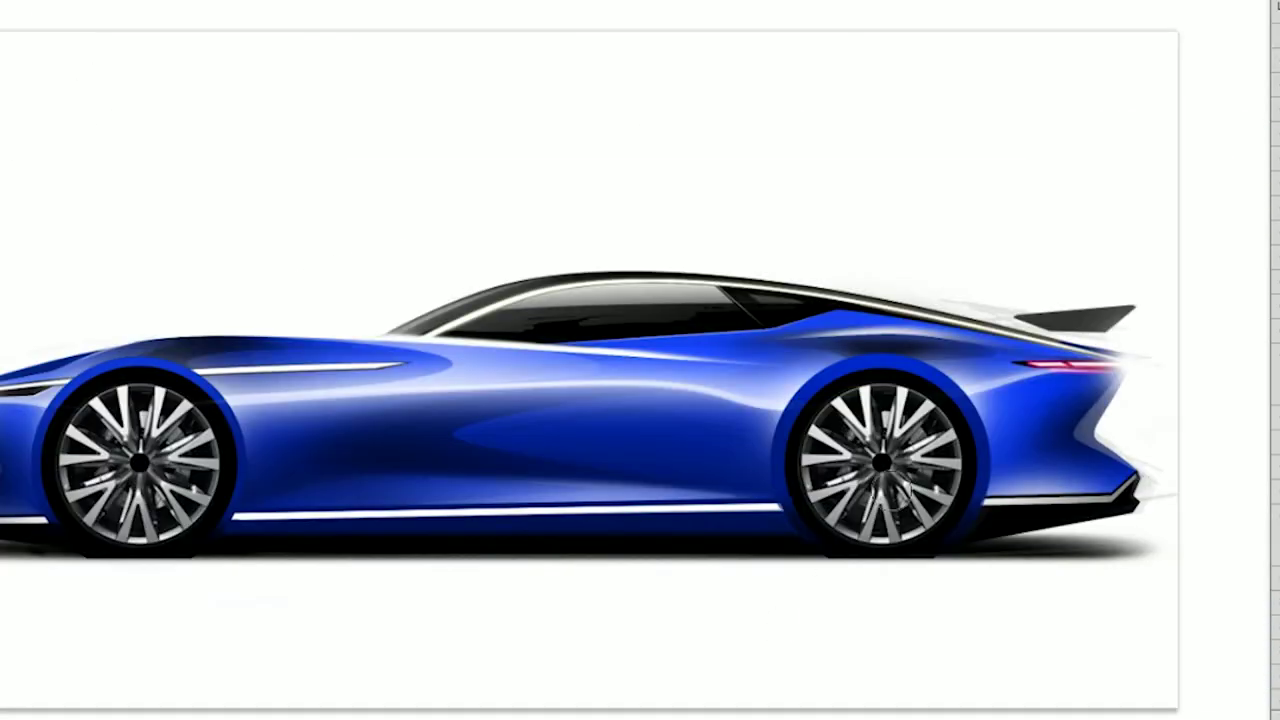
- Shrink the brush and shade the side sill stripe metallic grey
{"action": "scroll", "coordinate": [890, 490], "scroll_direction": "down", "scroll_amount": 4}
{"action": "scroll", "coordinate": [980, 515], "scroll_direction": "up", "scroll_amount": 6}
{"action": "scroll", "coordinate": [990, 540], "scroll_direction": "down", "scroll_amount": 3}
{"action": "right_click", "coordinate": [480, 400]}
{"action": "key", "text": "Return"}
{"action": "scroll", "coordinate": [863, 543], "scroll_direction": "up", "scroll_amount": 1}
{"action": "key", "text": "bracketleft"}
{"action": "key", "text": "bracketleft"}
{"action": "key", "text": "bracketleft"}
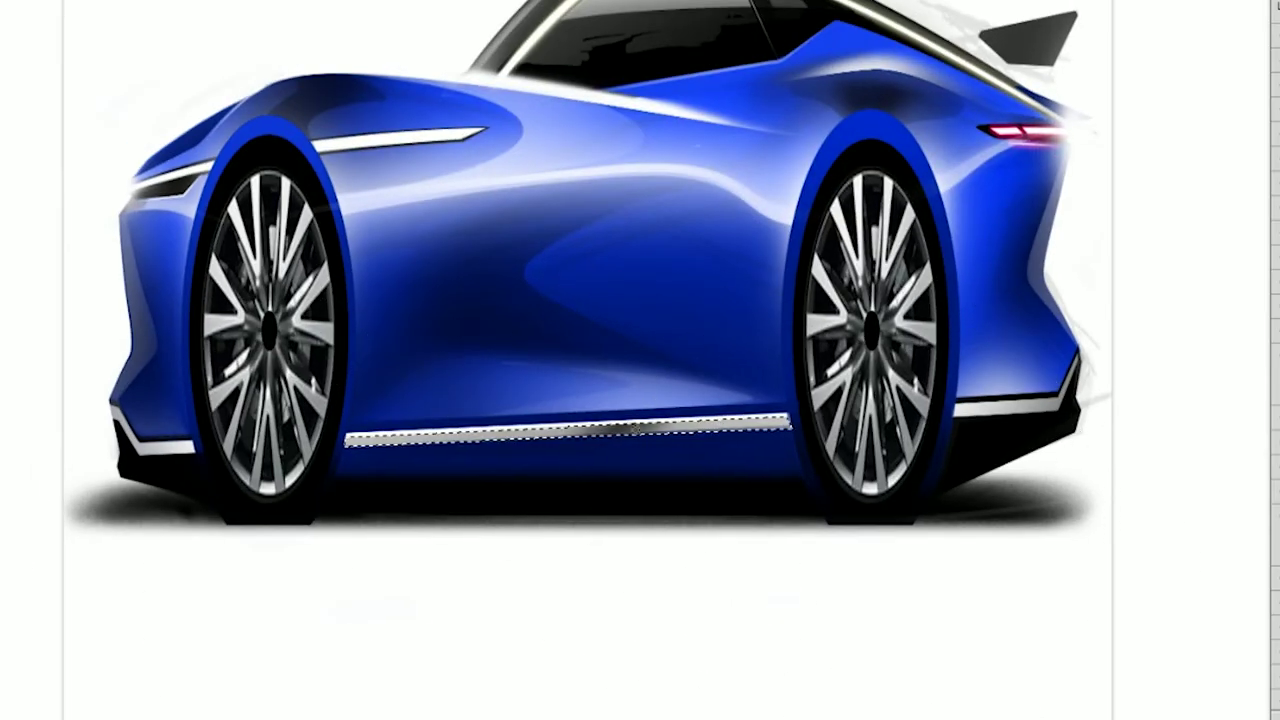
{"action": "scroll", "coordinate": [897, 511], "scroll_direction": "down", "scroll_amount": 2}
{"action": "scroll", "coordinate": [866, 526], "scroll_direction": "down", "scroll_amount": 2}
{"action": "scroll", "coordinate": [800, 420], "scroll_direction": "up", "scroll_amount": 6}
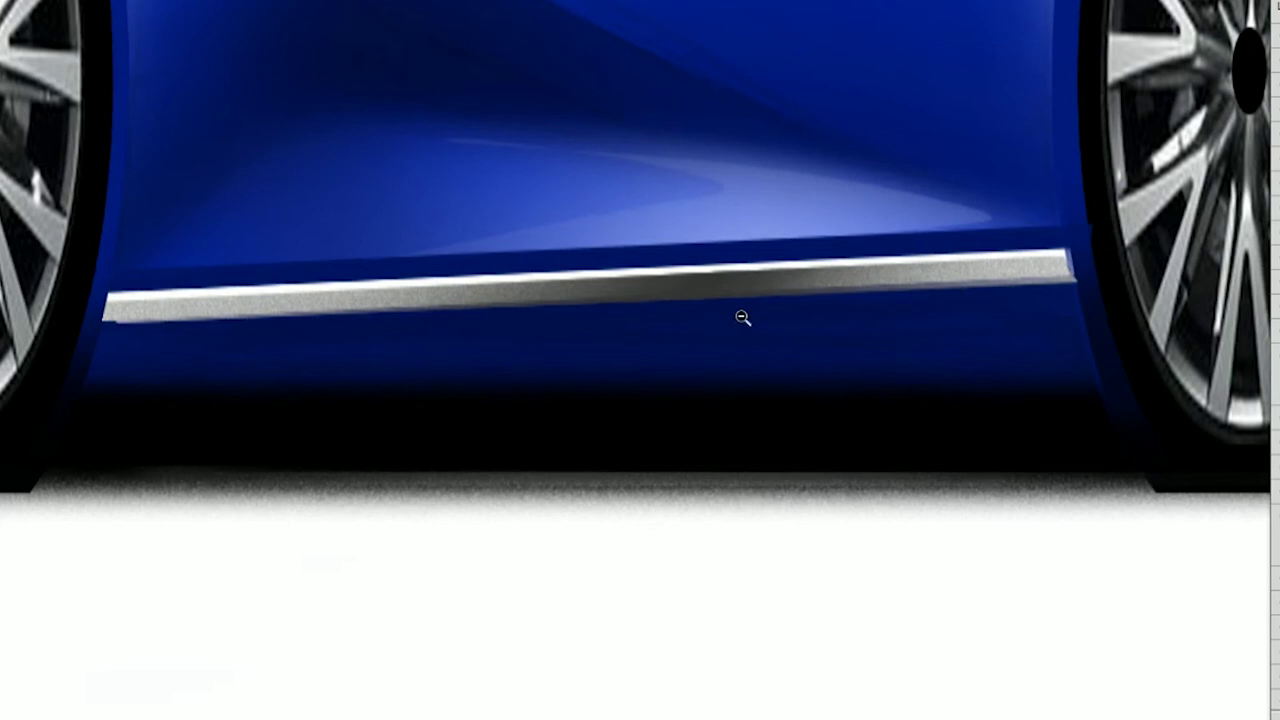
{"action": "scroll", "coordinate": [900, 420], "scroll_direction": "down", "scroll_amount": 4}
{"action": "scroll", "coordinate": [931, 531], "scroll_direction": "up", "scroll_amount": 2}
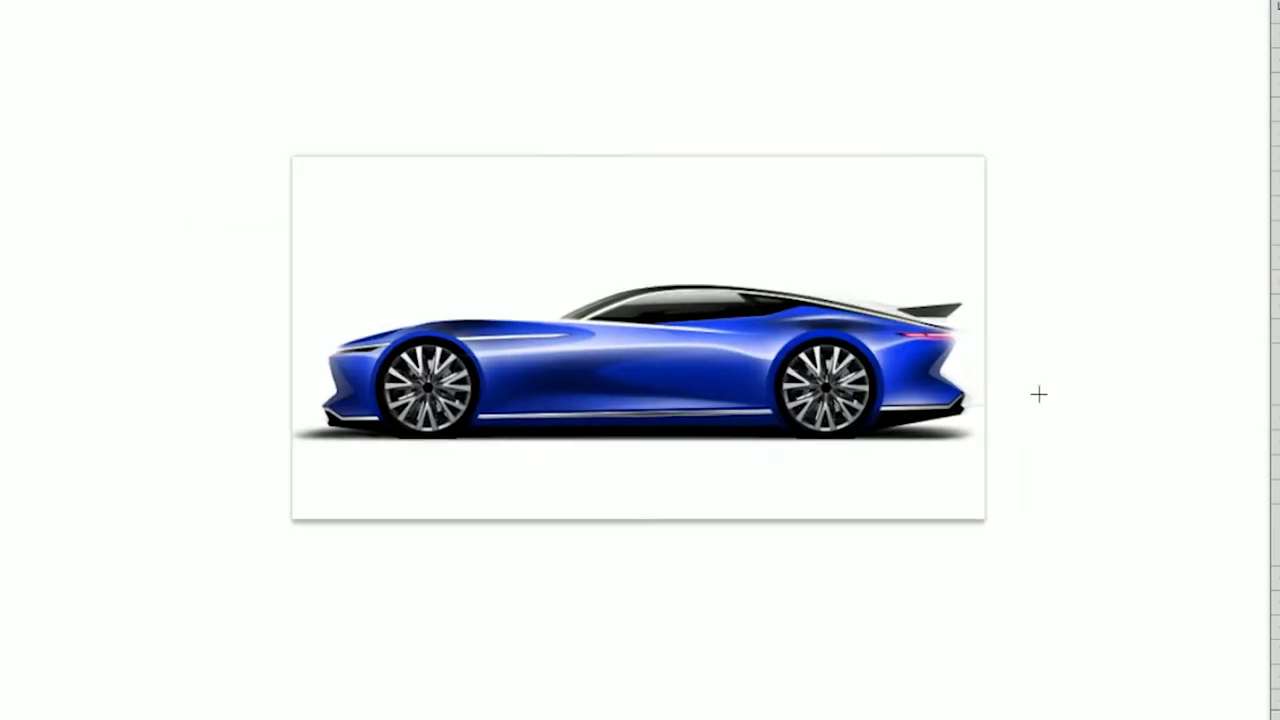
{"action": "scroll", "coordinate": [1037, 391], "scroll_direction": "up", "scroll_amount": 1}
- Flip a copy of the car vertically and place it below as a faded reflection
{"action": "key", "text": "ctrl+t"}
{"action": "key", "text": "Escape"}
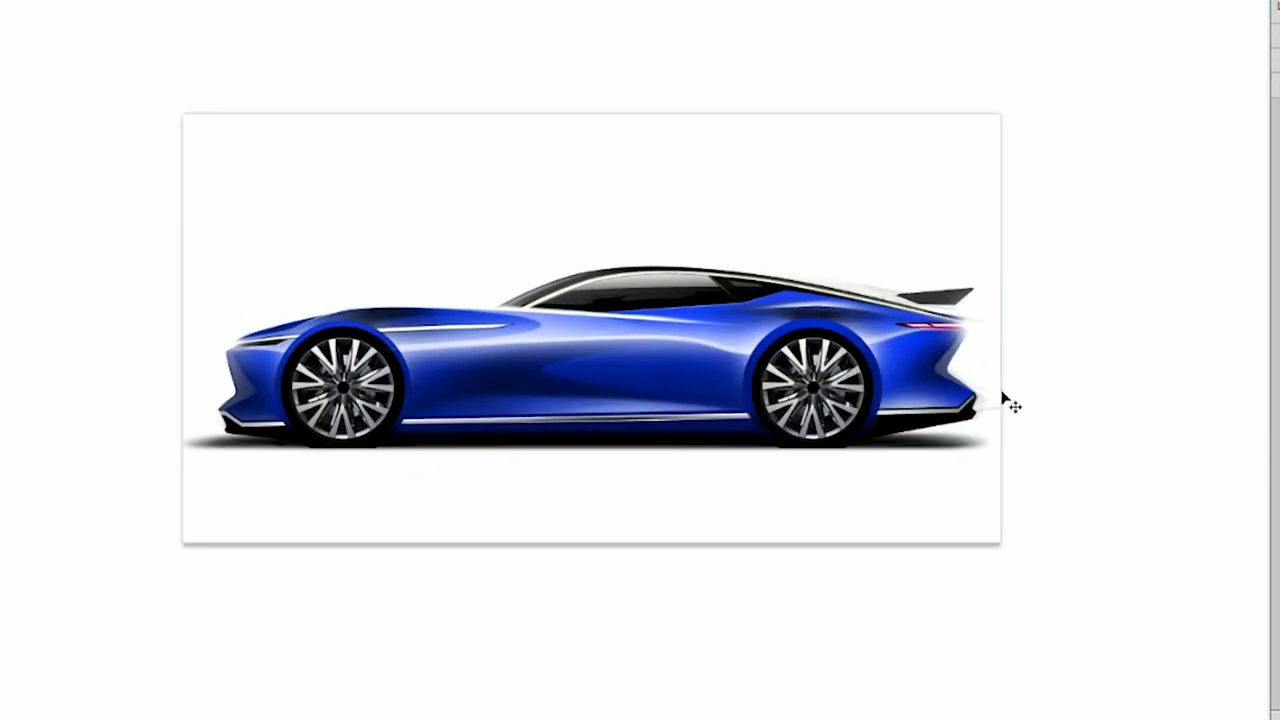
{"action": "key", "text": "ctrl+t"}
{"action": "left_click_drag", "start_coordinate": [737, 389], "coordinate": [737, 708]}
{"action": "key", "text": "Return"}
{"action": "right_click", "coordinate": [430, 471]}
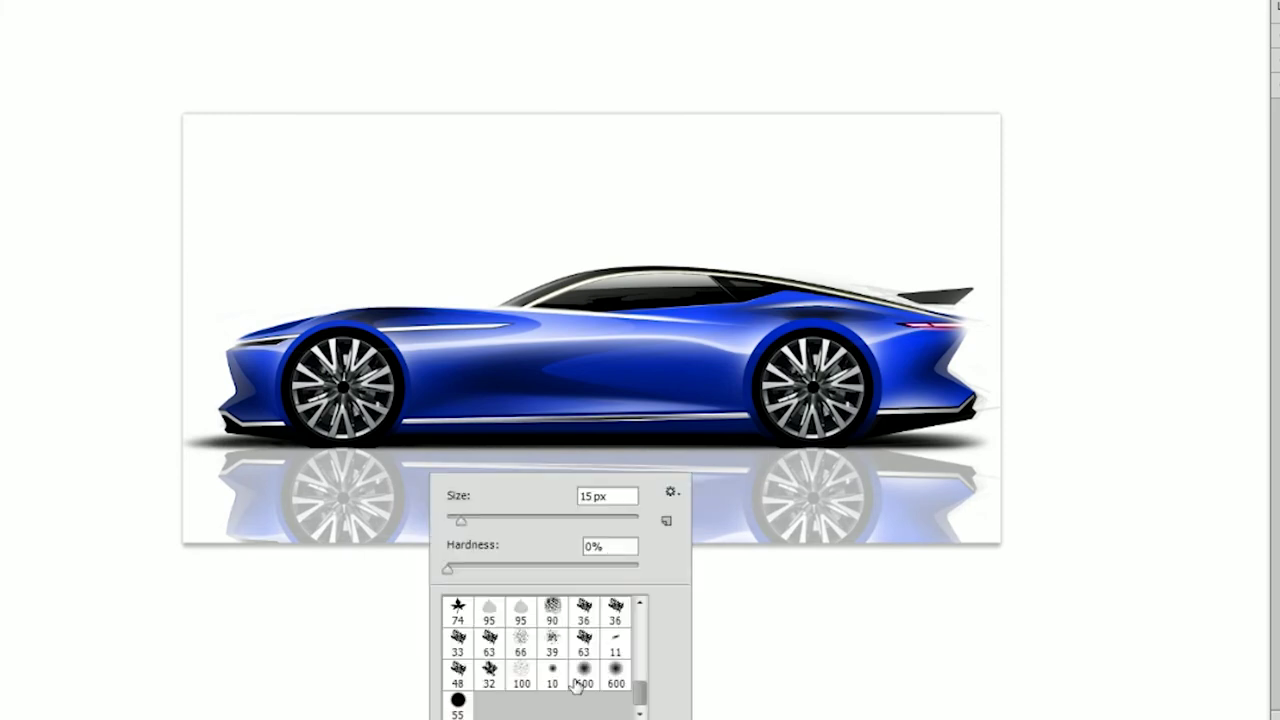
{"action": "scroll", "coordinate": [737, 571], "scroll_direction": "down", "scroll_amount": 1}
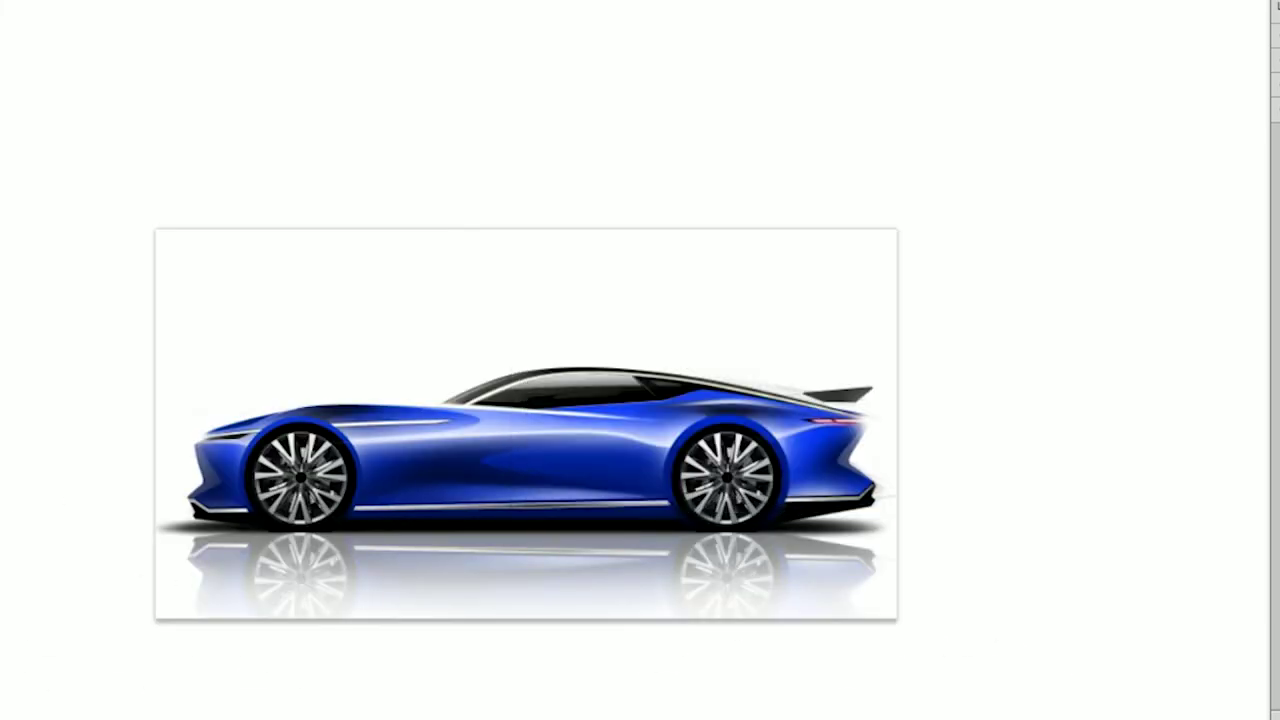
{"action": "scroll", "coordinate": [986, 507], "scroll_direction": "up", "scroll_amount": 1}
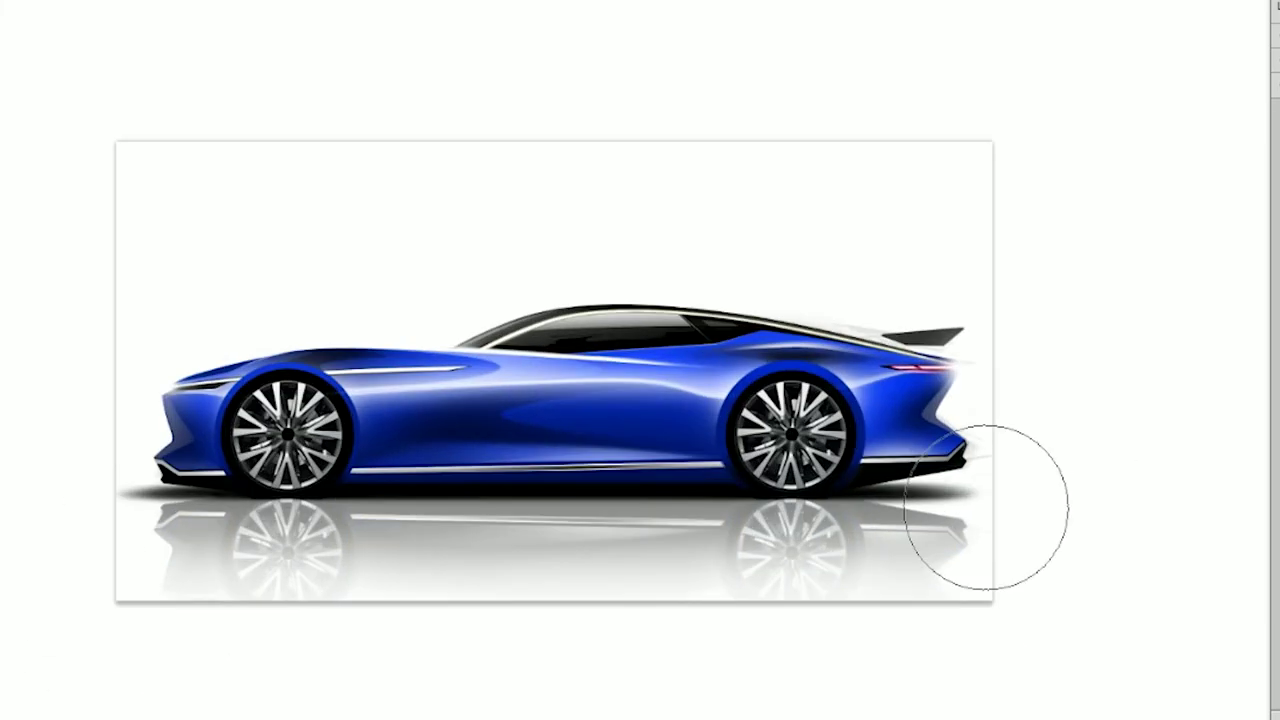
- Select the strut area under the spoiler and airbrush it from dark to white
{"action": "scroll", "coordinate": [986, 507], "scroll_direction": "up", "scroll_amount": 3}
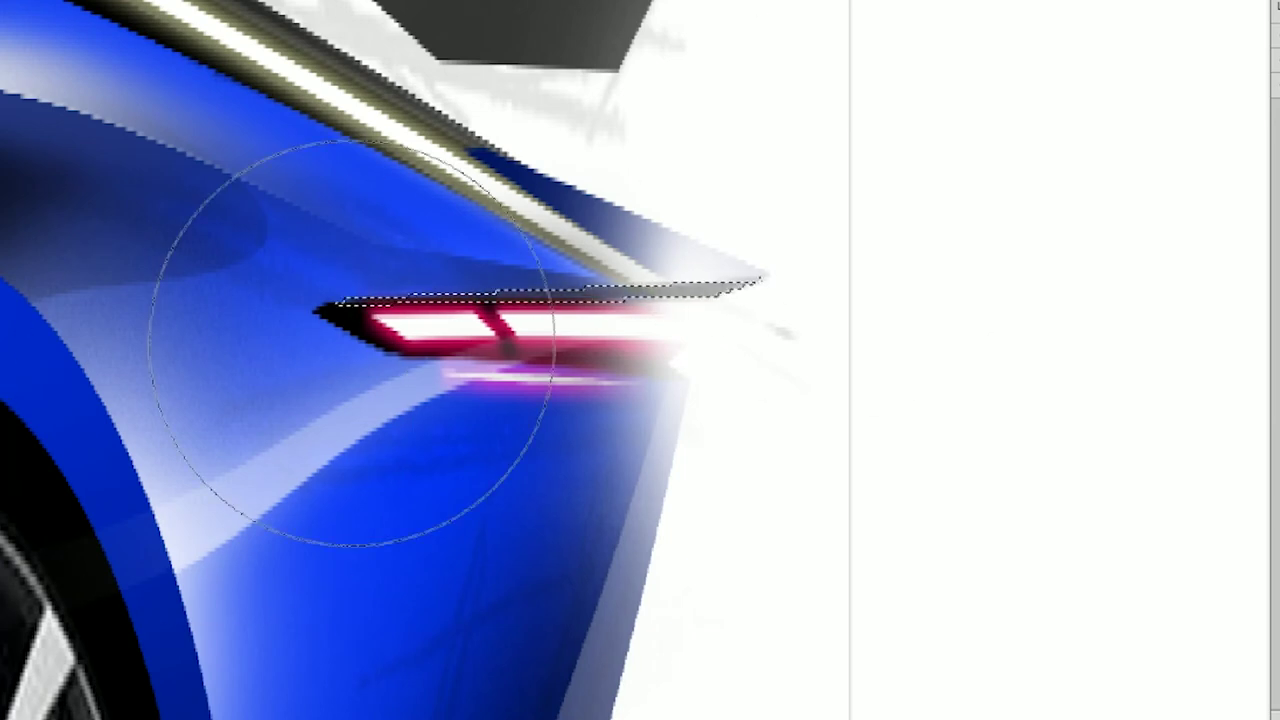
{"action": "scroll", "coordinate": [560, 243], "scroll_direction": "up", "scroll_amount": 2}
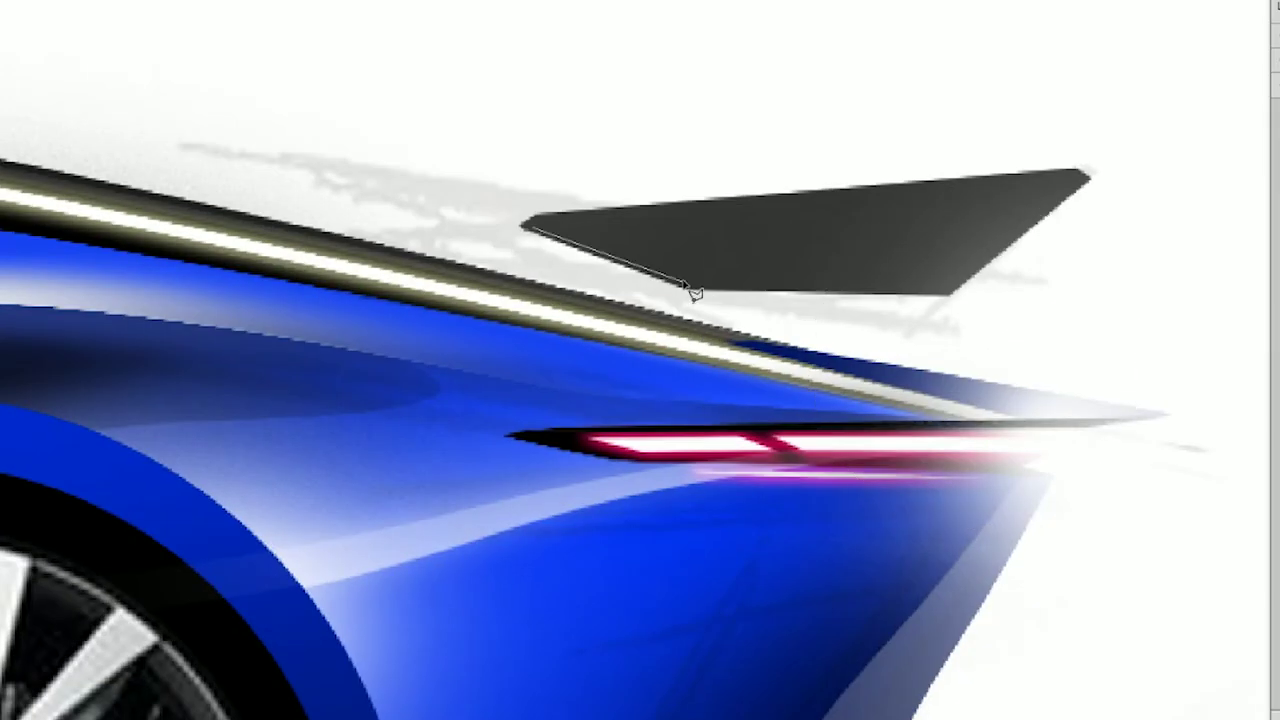
{"action": "scroll", "coordinate": [325, 343], "scroll_direction": "up", "scroll_amount": 1}
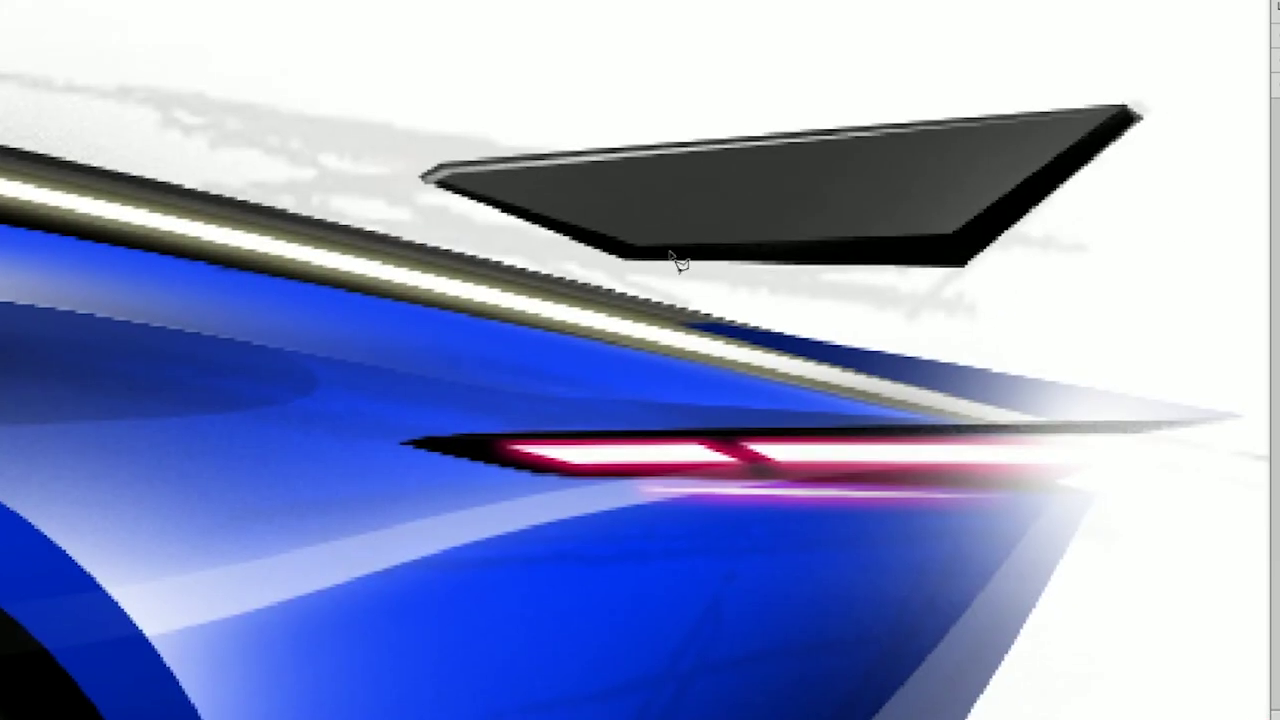
{"action": "left_click", "coordinate": [688, 262]}
{"action": "key", "text": "b"}
{"action": "left_click_drag", "start_coordinate": [608, 249], "coordinate": [900, 272]}
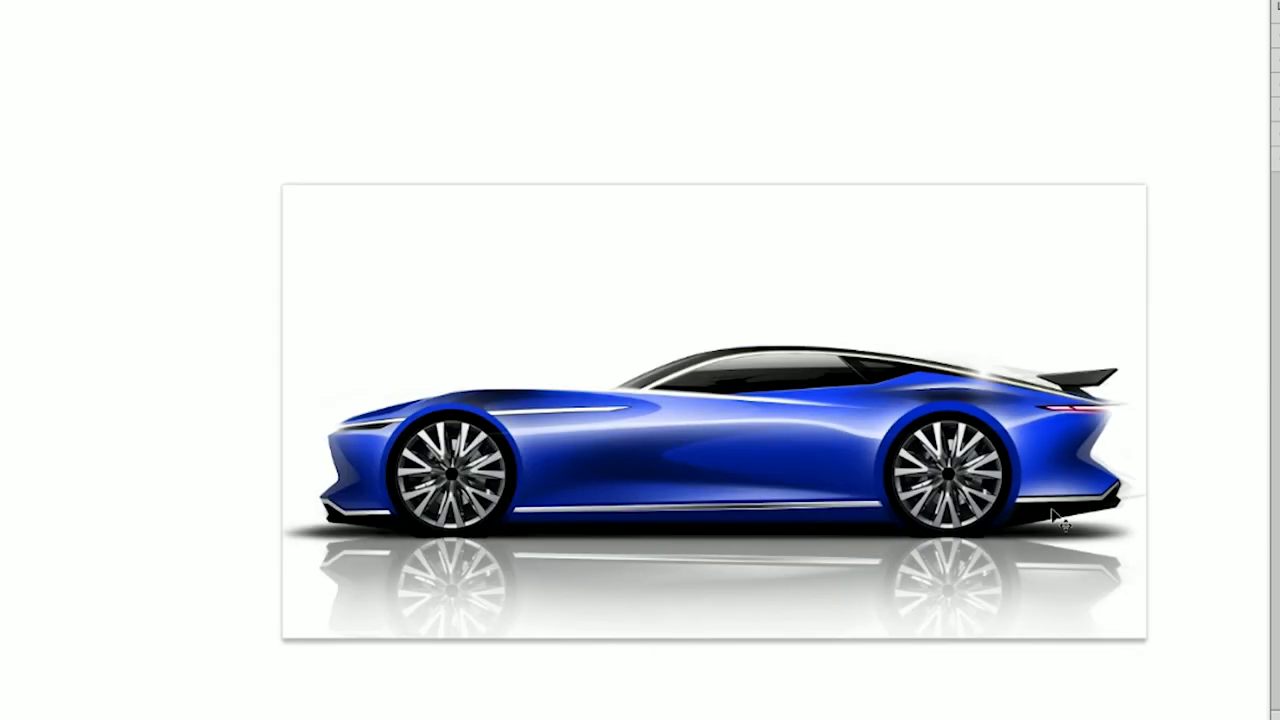
- Zoom in on the car's side to inspect the chrome sill trim
{"action": "left_click", "coordinate": [679, 545]}
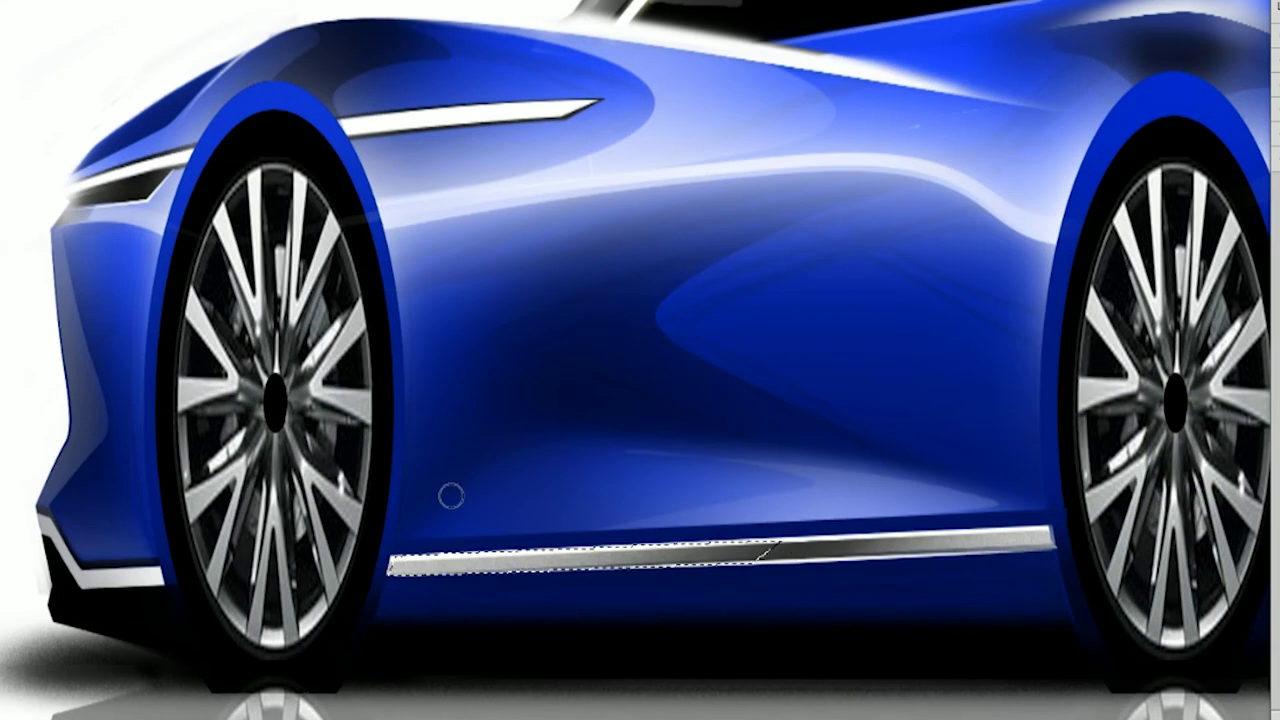